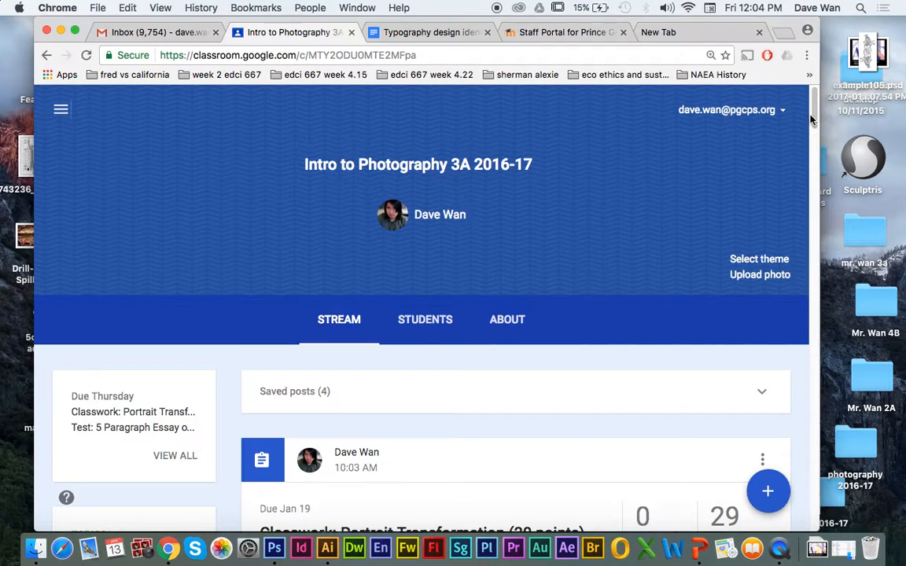
Step: Browse the portrait images attached to the classroom post and return to the W.H. Auden portrait
left_click_drag(815, 126, 814, 175)
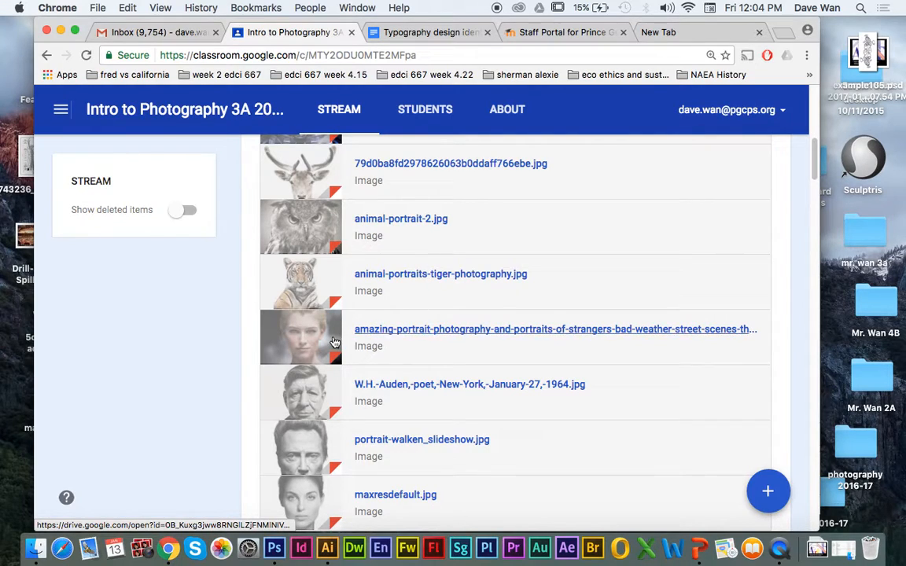
left_click(397, 331)
left_click(791, 309)
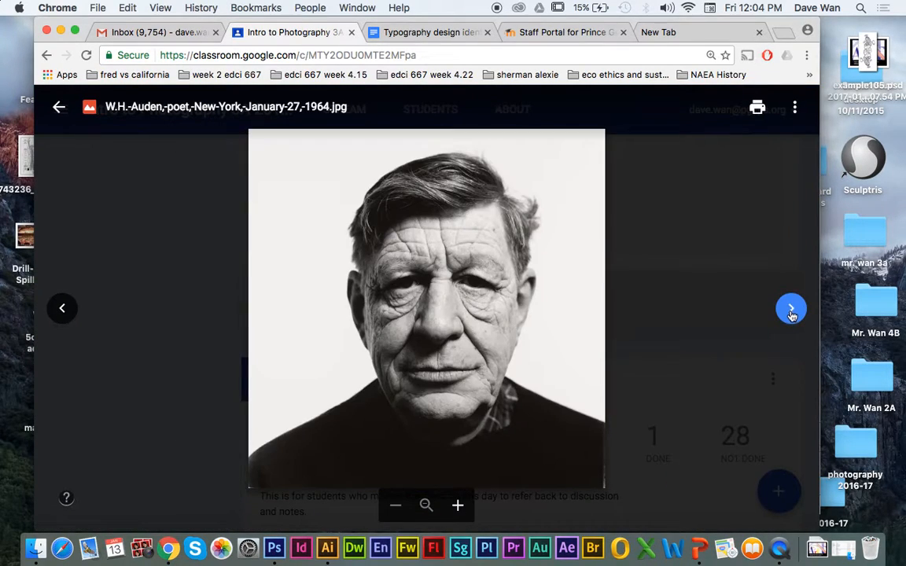
left_click(791, 311)
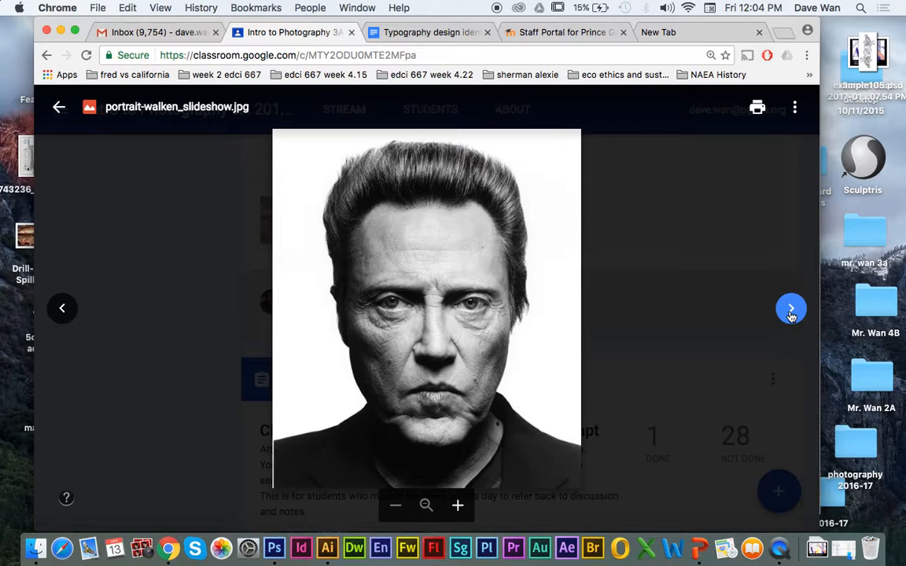
left_click(791, 311)
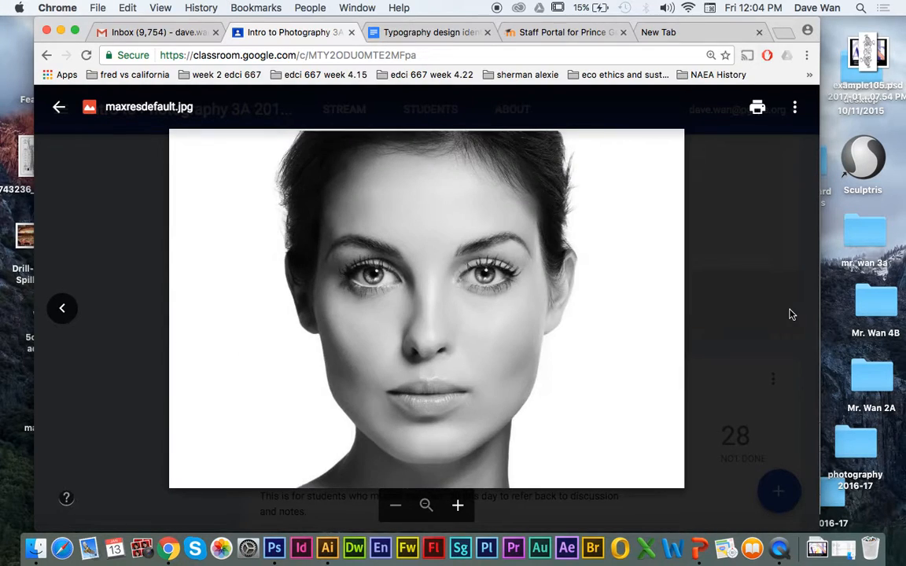
left_click(62, 308)
left_click(62, 308)
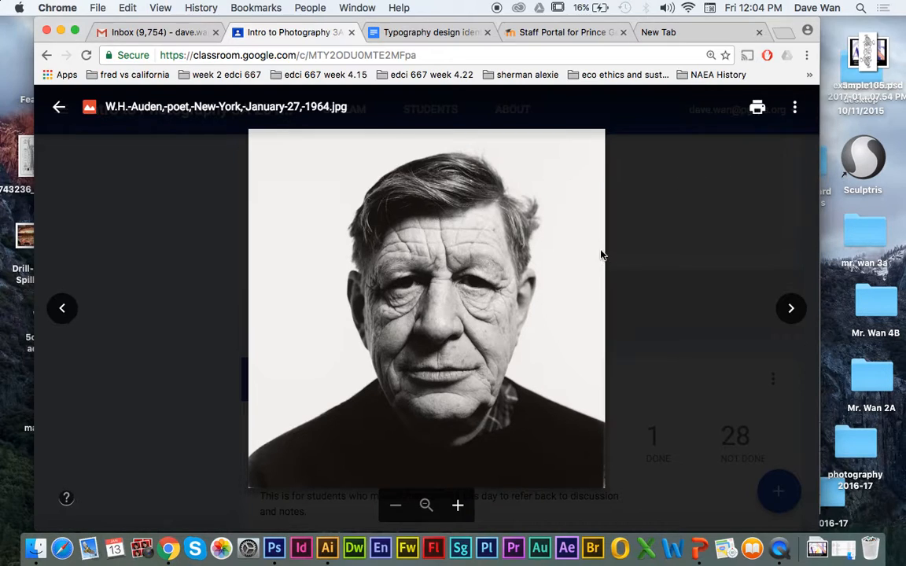
Step: Open the W.H. Auden portrait in a new window and download it
left_click(794, 107)
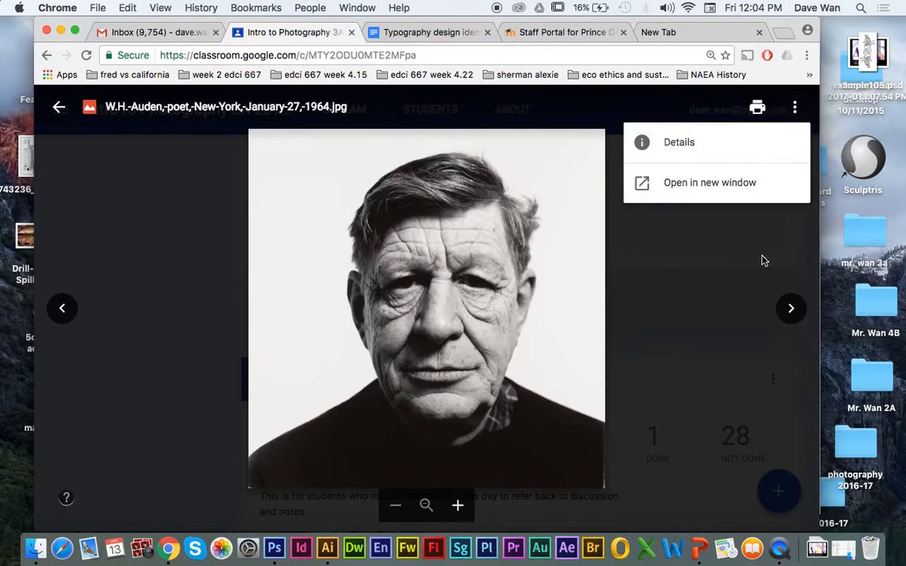
left_click(718, 182)
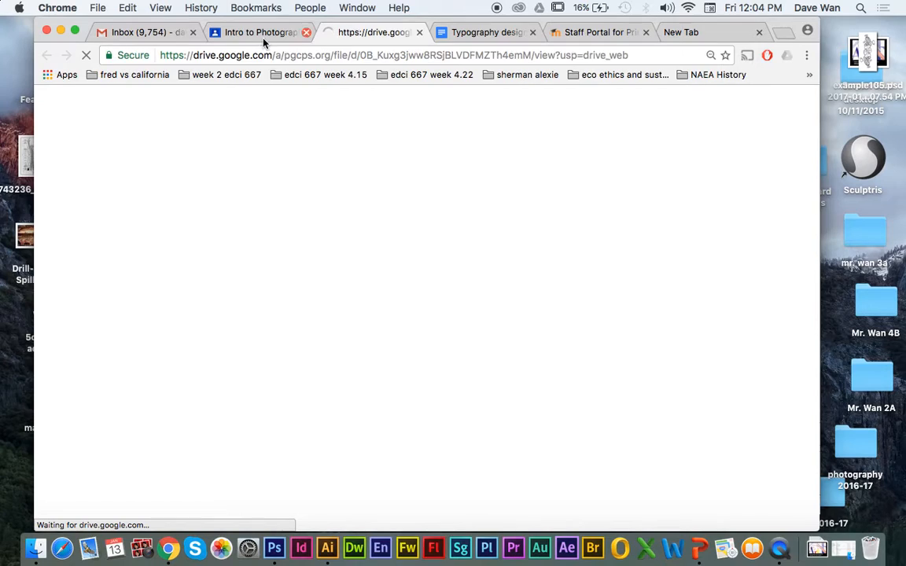
left_click(251, 33)
left_click(795, 110)
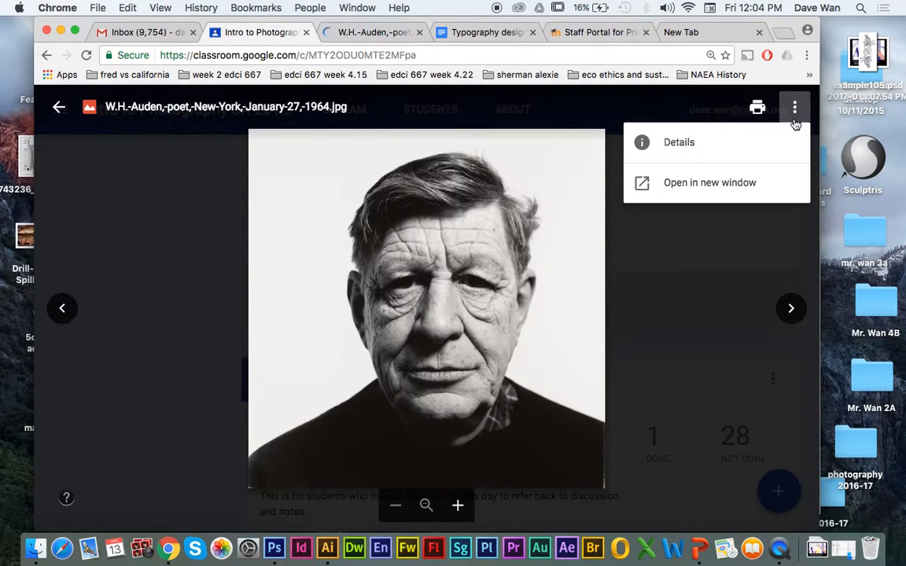
left_click(371, 32)
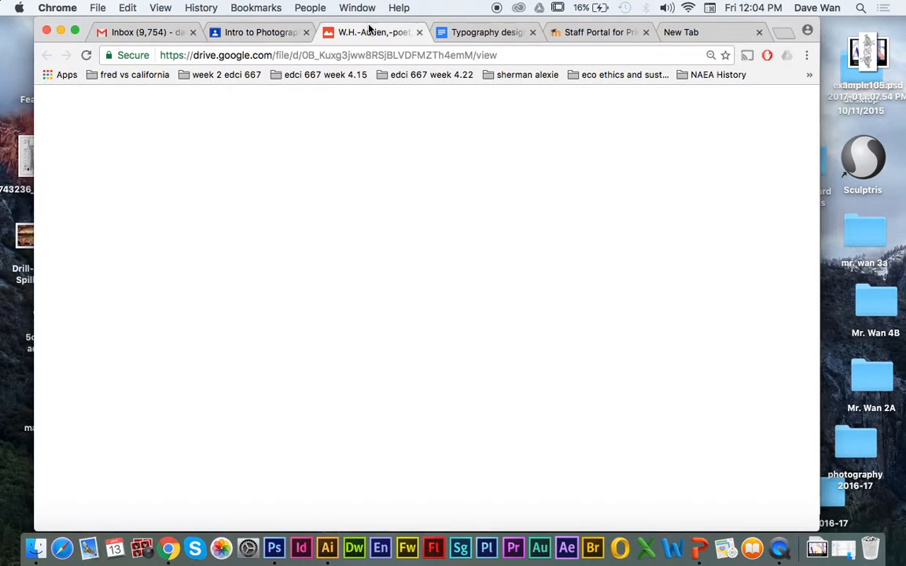
left_click(724, 104)
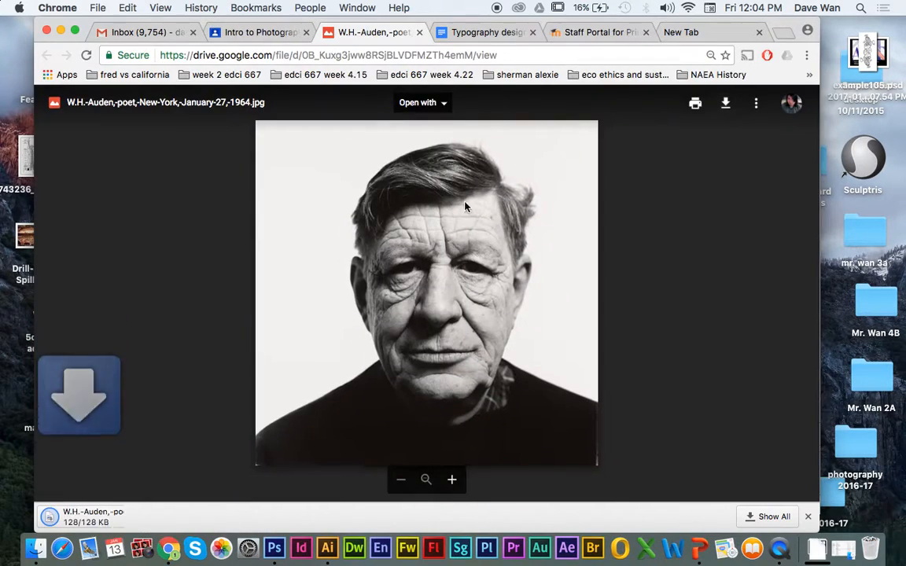
Step: Return to the classroom attachments, find Terminator-2-3D-1.jpg, open it in a new window and download it
left_click(253, 32)
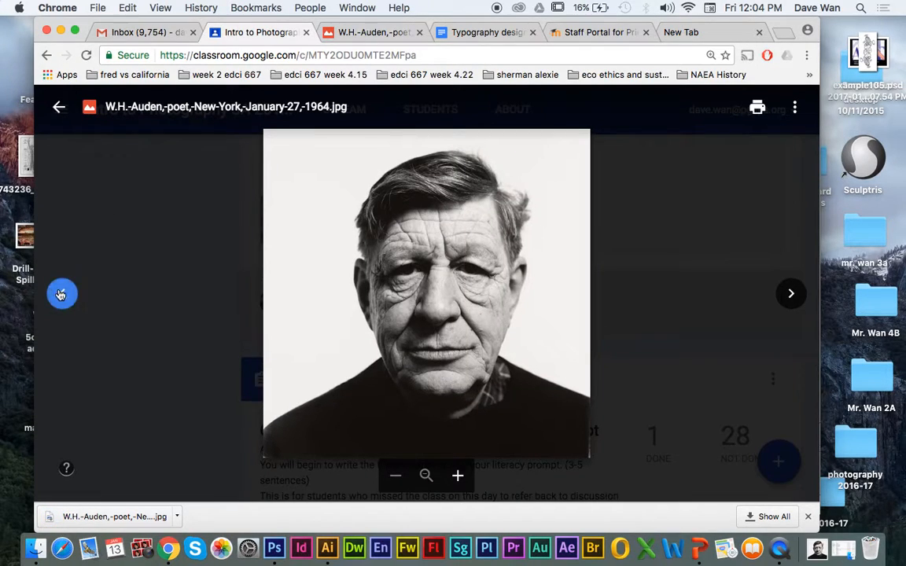
left_click(62, 294)
left_click(62, 293)
left_click(62, 293)
left_click(62, 294)
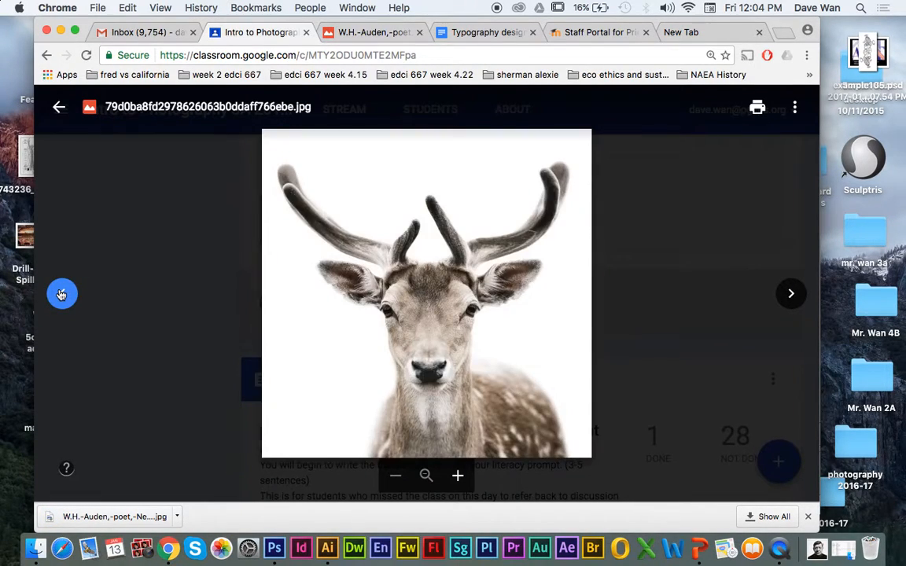
left_click(63, 293)
left_click(794, 107)
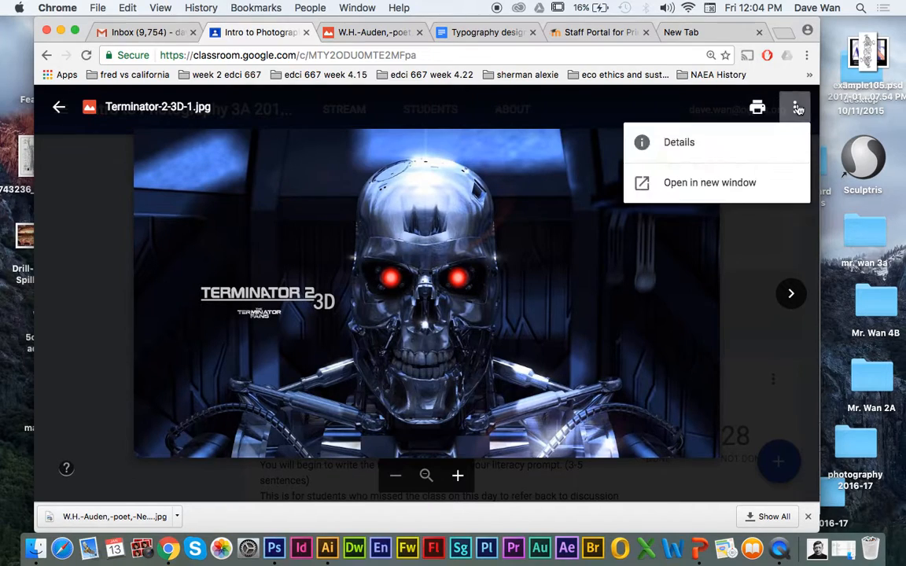
left_click(755, 183)
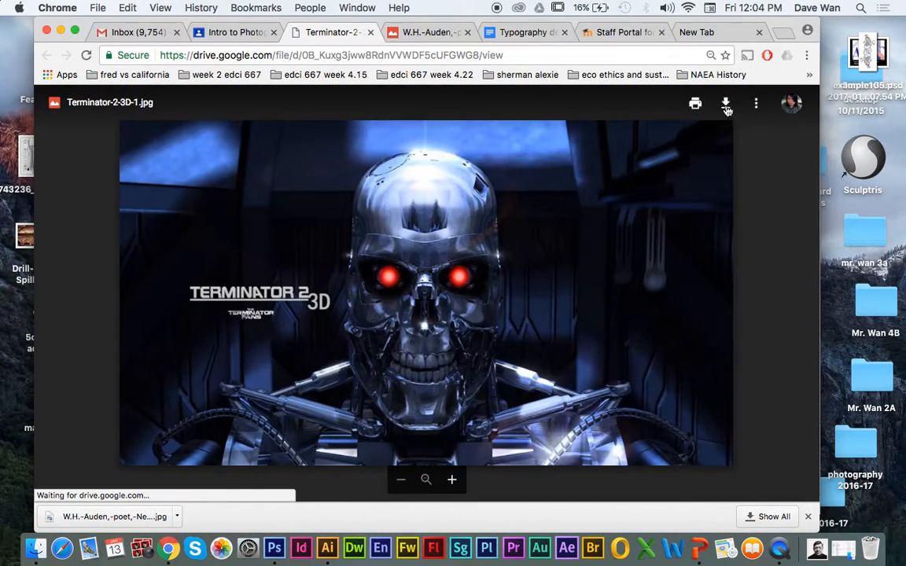
left_click(726, 107)
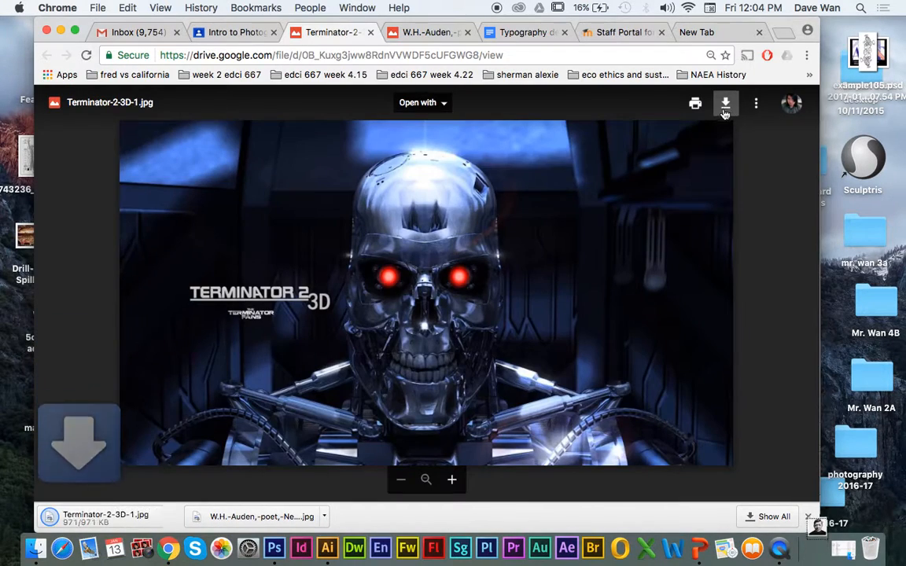
Step: Show the downloaded W.H. Auden portrait in the Downloads folder and open it in Photoshop
left_click(325, 518)
left_click(357, 450)
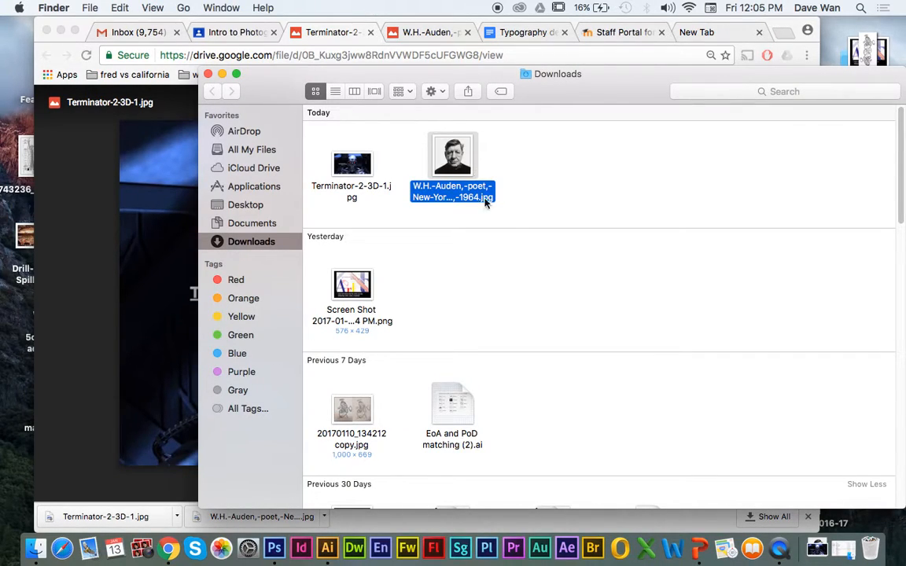
left_click_drag(452, 161, 273, 548)
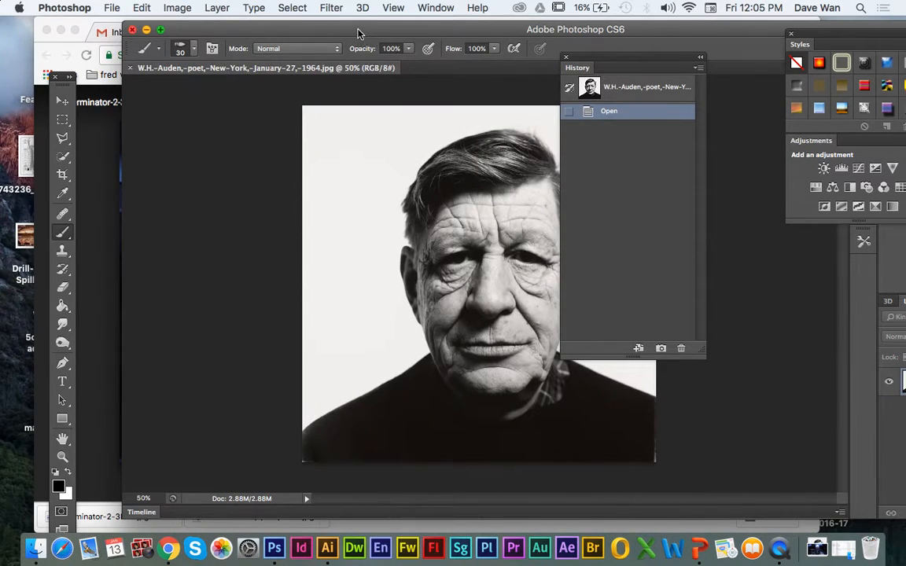
left_click_drag(360, 33, 253, 37)
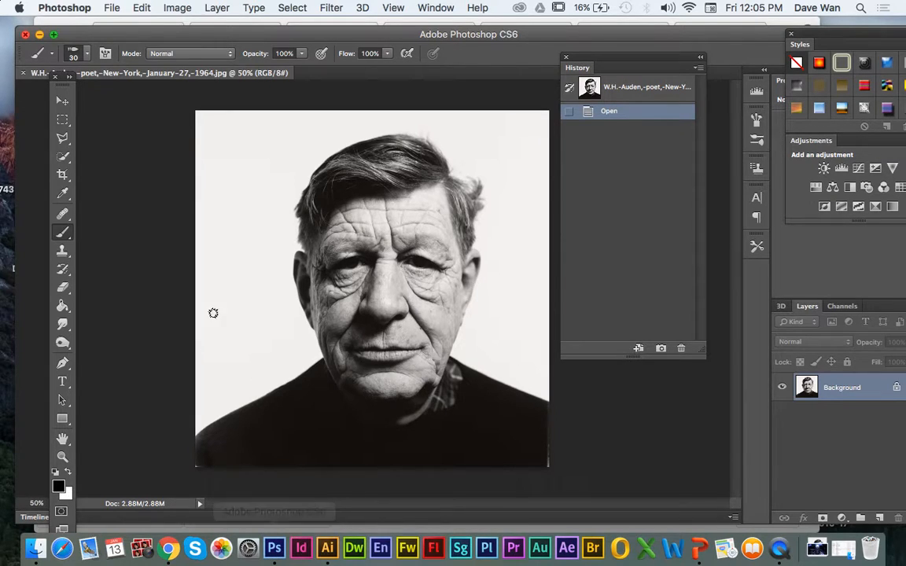
Step: Open Terminator-2-3D-1.jpg from the Downloads folder in Photoshop as a separate document and view it at 50%
left_click(40, 35)
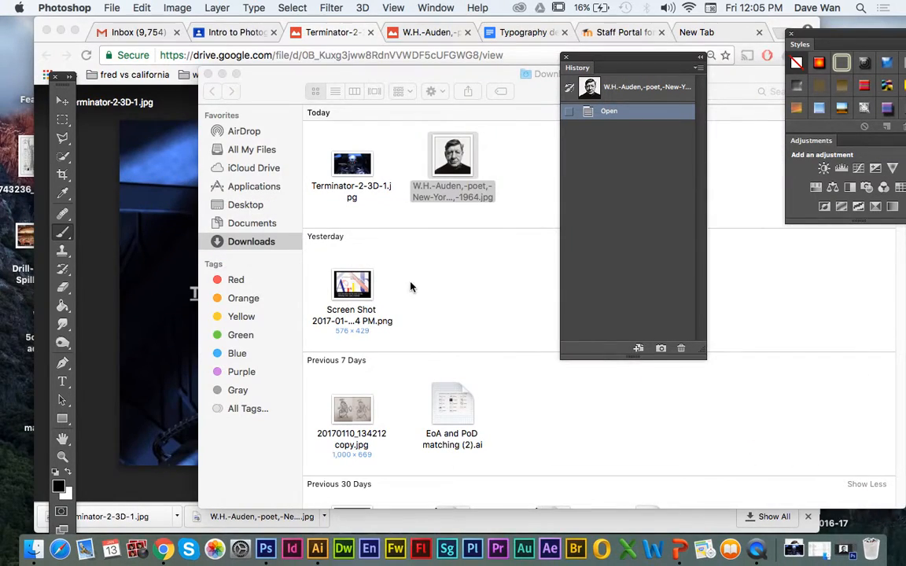
left_click_drag(411, 283, 330, 210)
left_click_drag(352, 165, 284, 513)
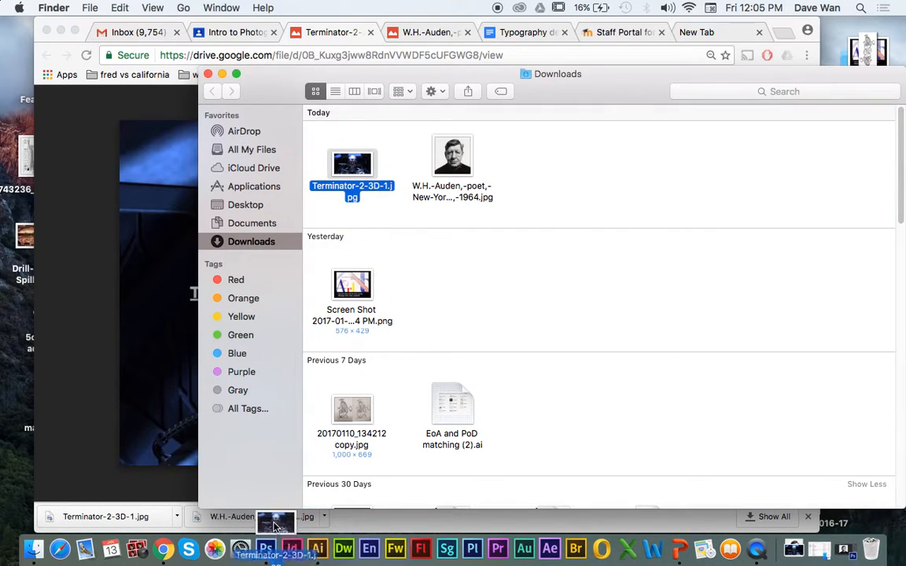
left_click(275, 536)
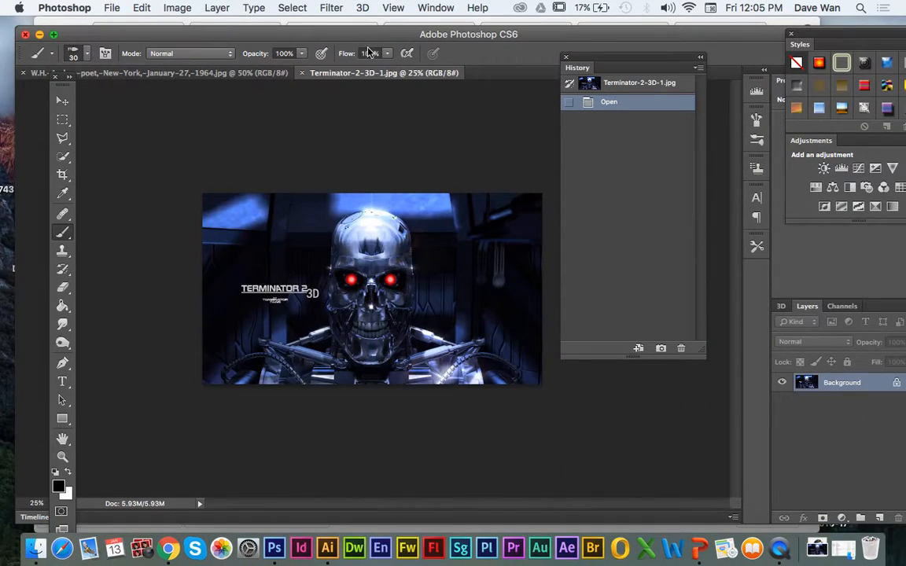
left_click_drag(618, 65, 660, 66)
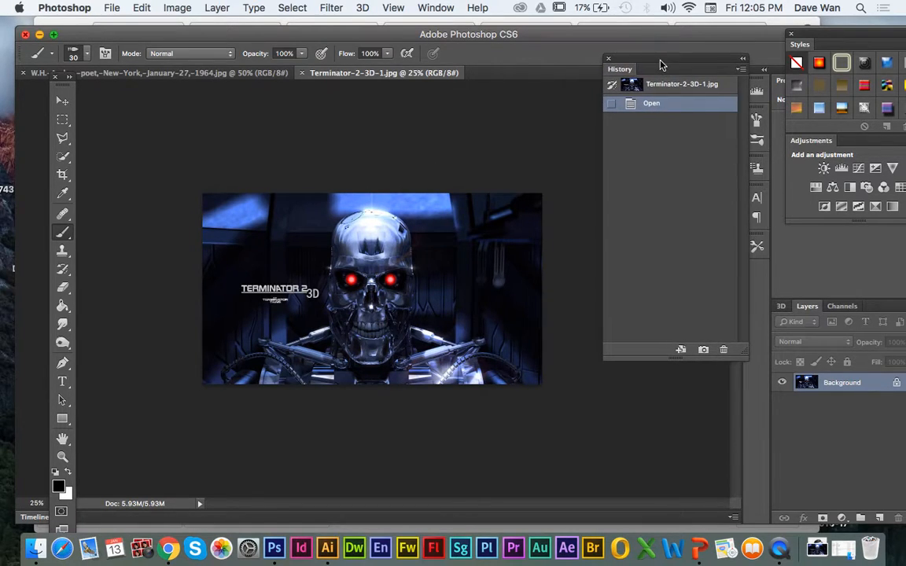
key("super+equal")
key("super+equal")
key("super+minus")
key("super+equal")
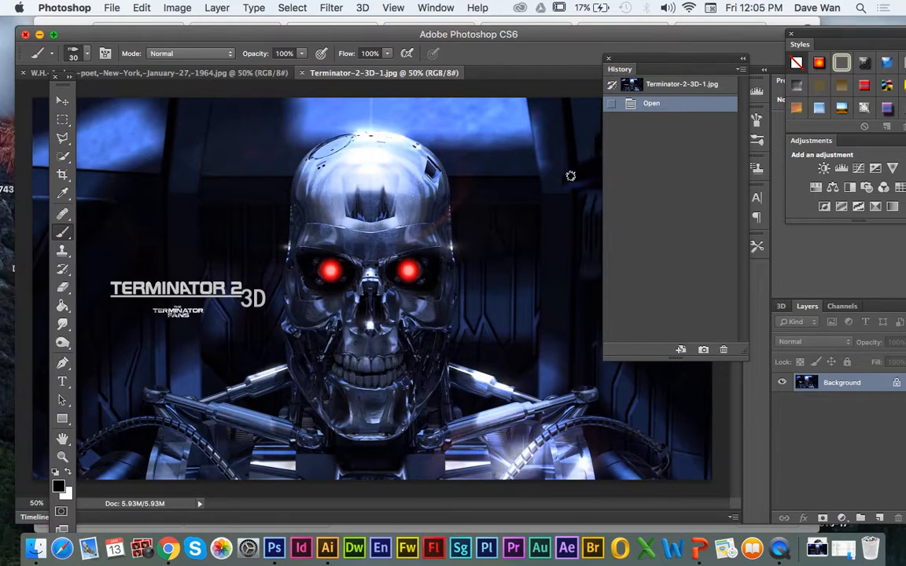
Step: Choose the Quick Selection tool and reduce its brush size to 40
left_click(63, 158)
left_click(63, 160)
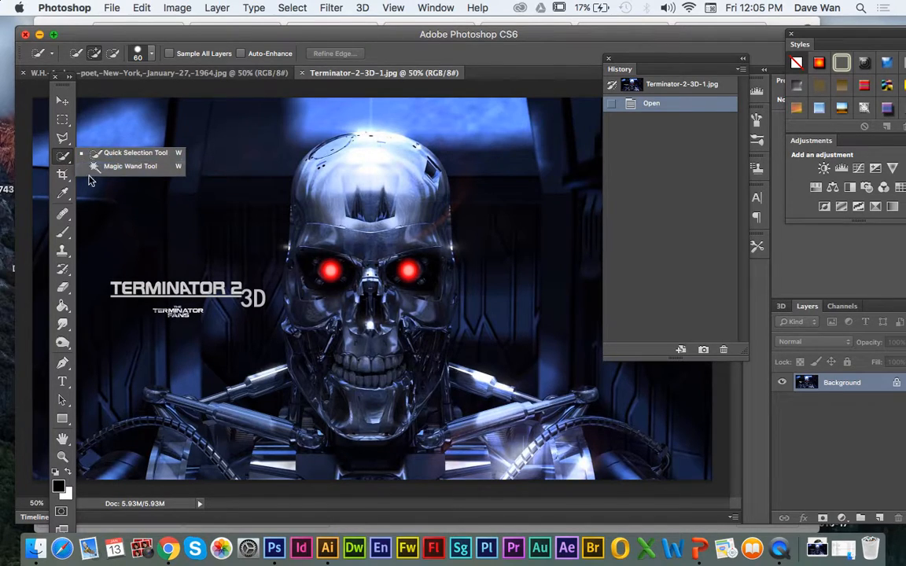
left_click(88, 140)
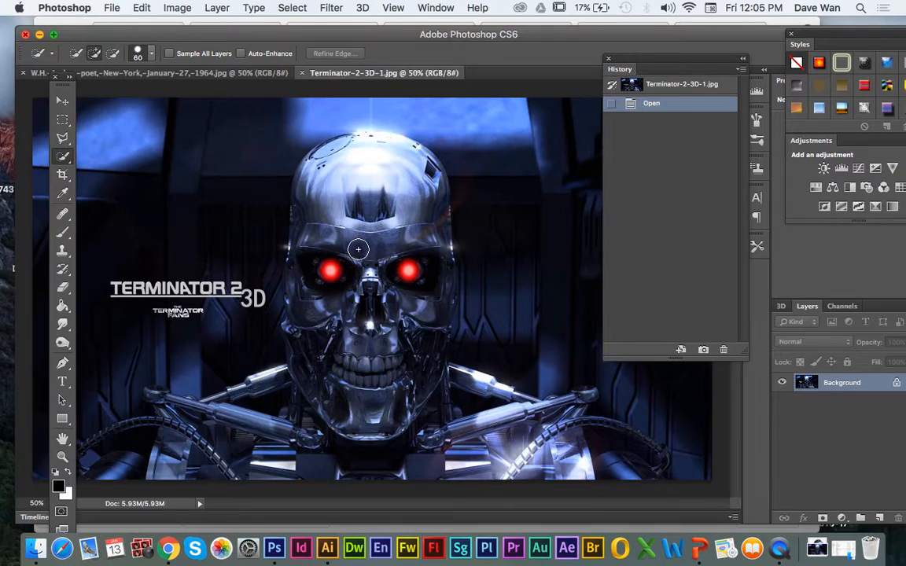
key("bracketleft")
key("bracketleft")
Step: Close the separate Terminator document and place Terminator-2-3D-1.jpg from the Downloads folder into the W.H. Auden document
left_click(303, 73)
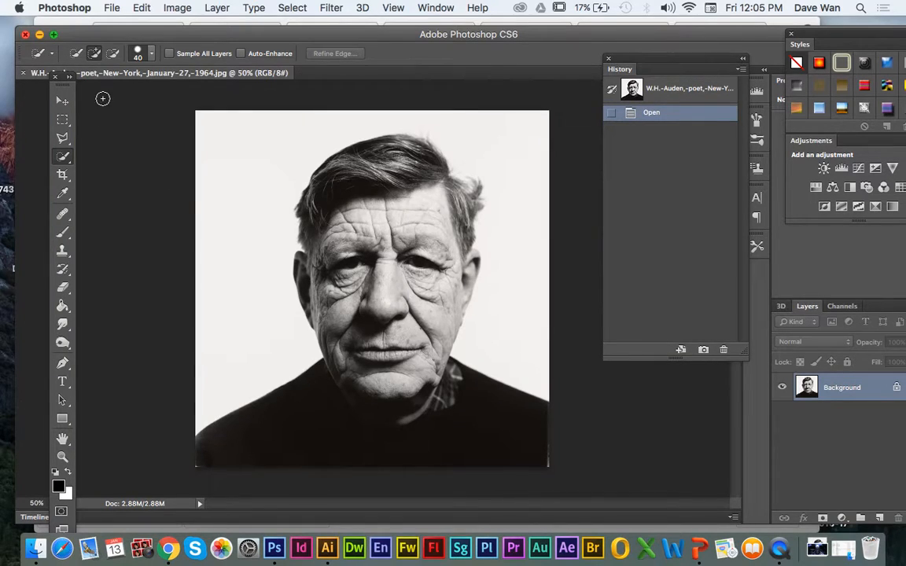
left_click_drag(102, 34, 476, 296)
left_click(373, 191)
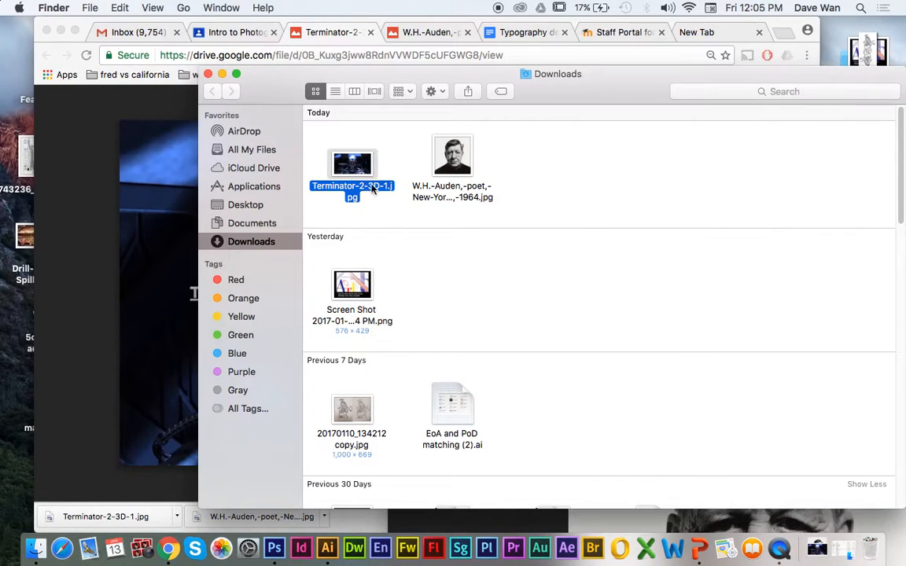
left_click_drag(381, 101, 59, 53)
left_click_drag(34, 118, 617, 385)
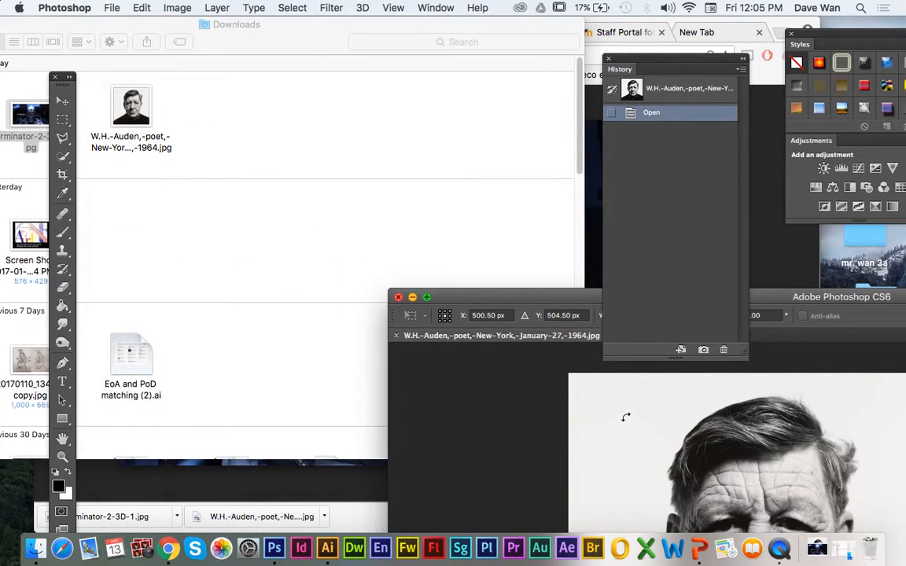
double_click(504, 297)
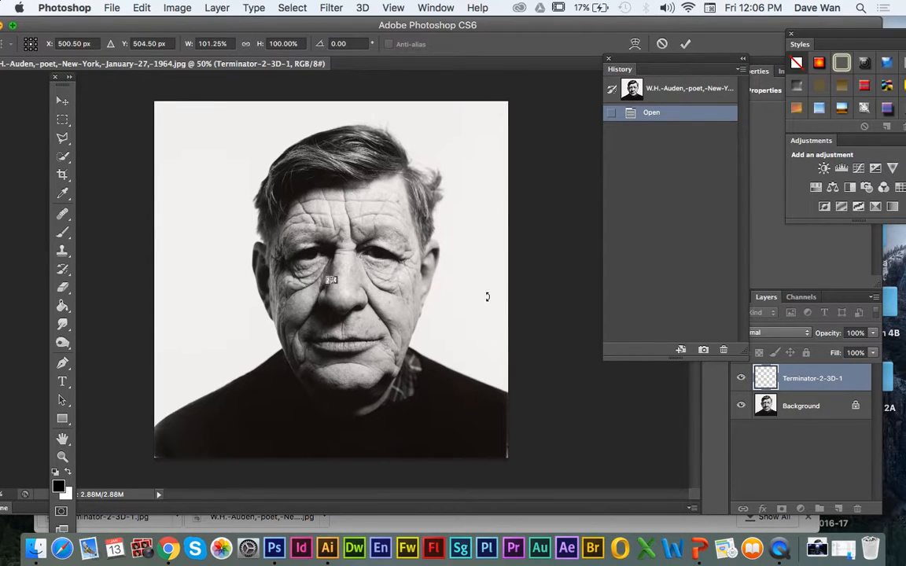
Step: Enlarge the placed Terminator image to about 6371% width and 6287% height and position its skull over the man's face
left_click_drag(329, 282, 146, 383)
left_click_drag(336, 278, 543, 163)
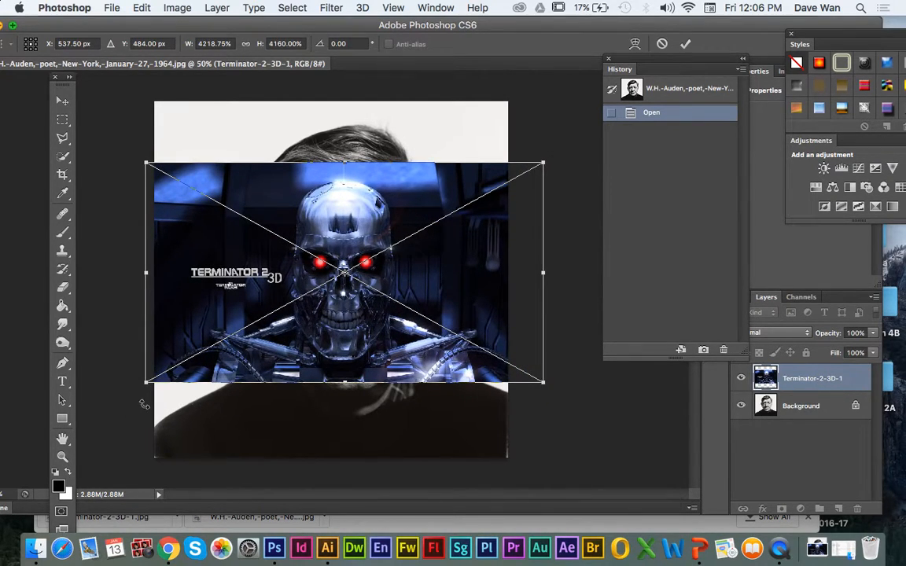
left_click_drag(148, 383, 39, 441)
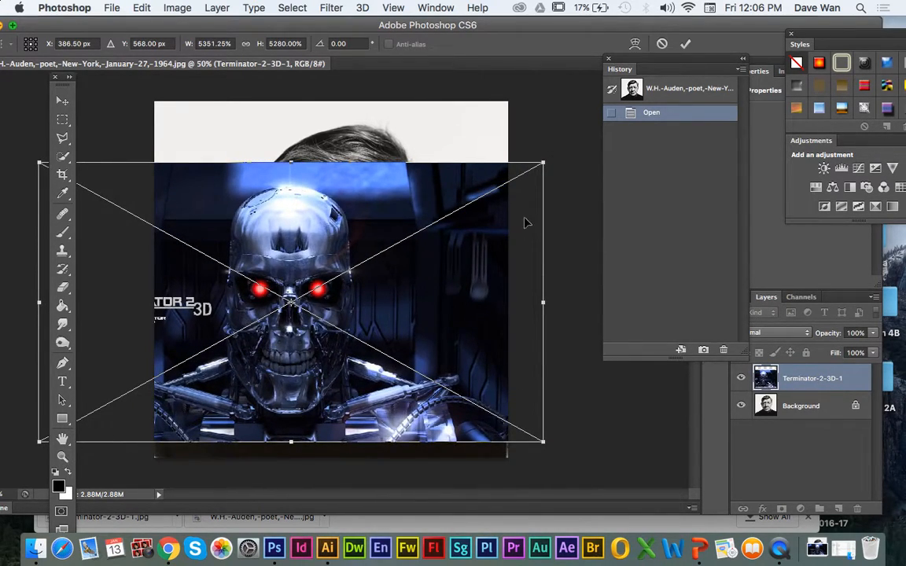
left_click_drag(543, 163, 639, 108)
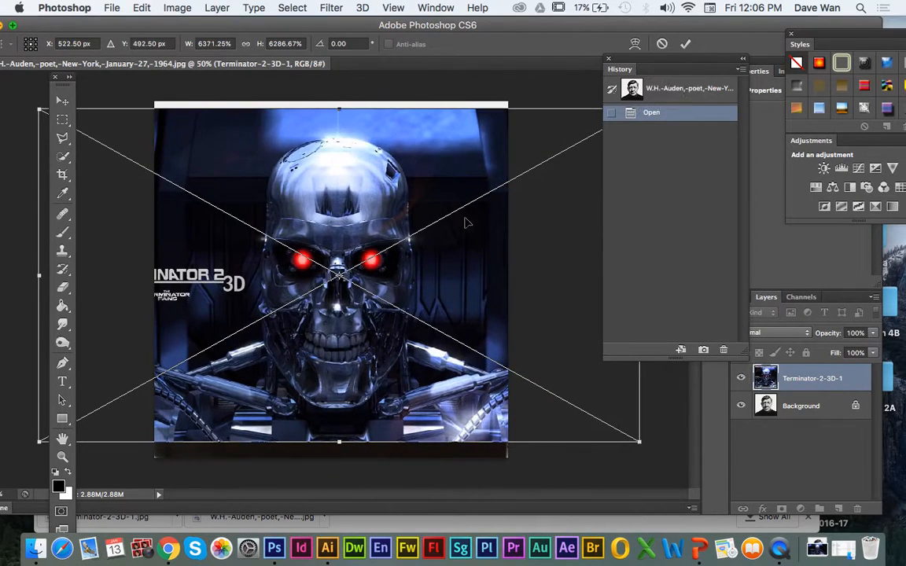
left_click_drag(270, 317, 289, 334)
Step: Accept the placed image and quick-select the skull's left side, jaw, neck and left shoulder mechanics, then nudge the Terminator layer slightly
left_click(63, 156)
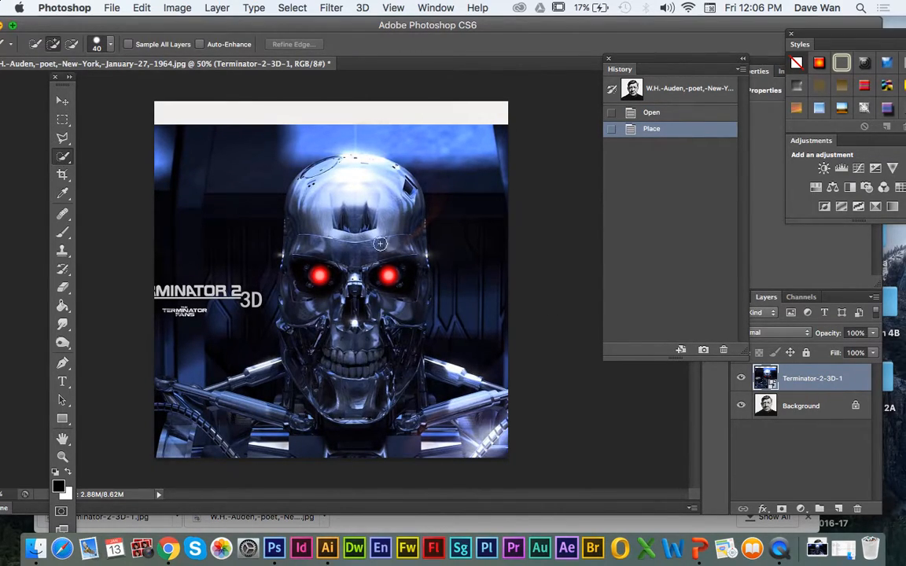
mouse_move(319, 193)
left_mouse_down()
mouse_move(282, 186)
mouse_move(277, 204)
mouse_move(303, 159)
mouse_move(330, 192)
mouse_move(344, 167)
mouse_move(303, 232)
mouse_move(307, 267)
mouse_move(335, 284)
left_mouse_up()
mouse_move(311, 324)
left_mouse_down()
mouse_move(303, 346)
mouse_move(330, 377)
mouse_move(338, 409)
mouse_move(280, 359)
mouse_move(272, 327)
mouse_move(288, 293)
mouse_move(290, 217)
mouse_move(304, 180)
mouse_move(360, 186)
mouse_move(344, 159)
mouse_move(340, 181)
left_mouse_up()
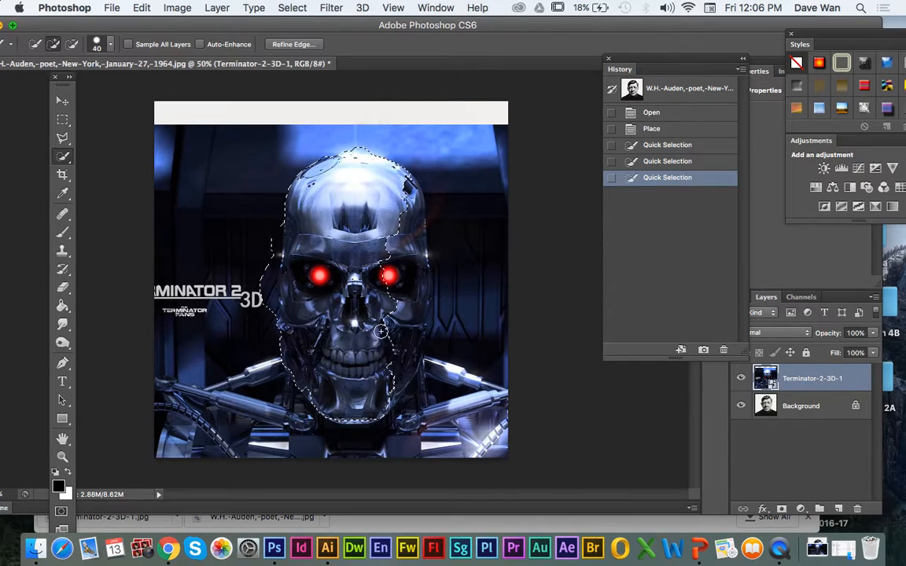
mouse_move(321, 423)
left_mouse_down()
mouse_move(320, 410)
mouse_move(302, 426)
mouse_move(247, 431)
mouse_move(165, 370)
mouse_move(148, 384)
mouse_move(264, 398)
mouse_move(346, 437)
mouse_move(368, 432)
left_mouse_up()
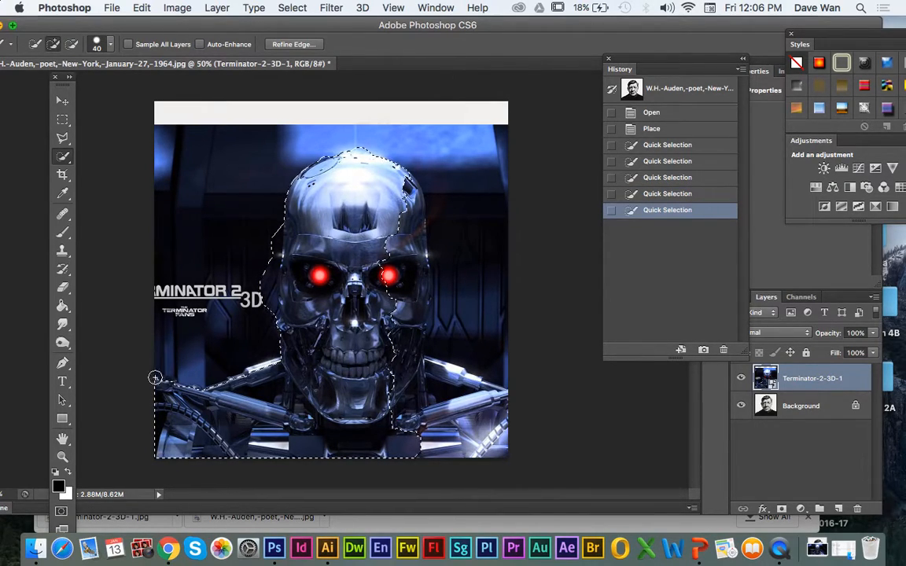
key("v")
mouse_move(202, 221)
left_mouse_down()
mouse_move(259, 220)
mouse_move(206, 206)
mouse_move(179, 214)
left_mouse_up()
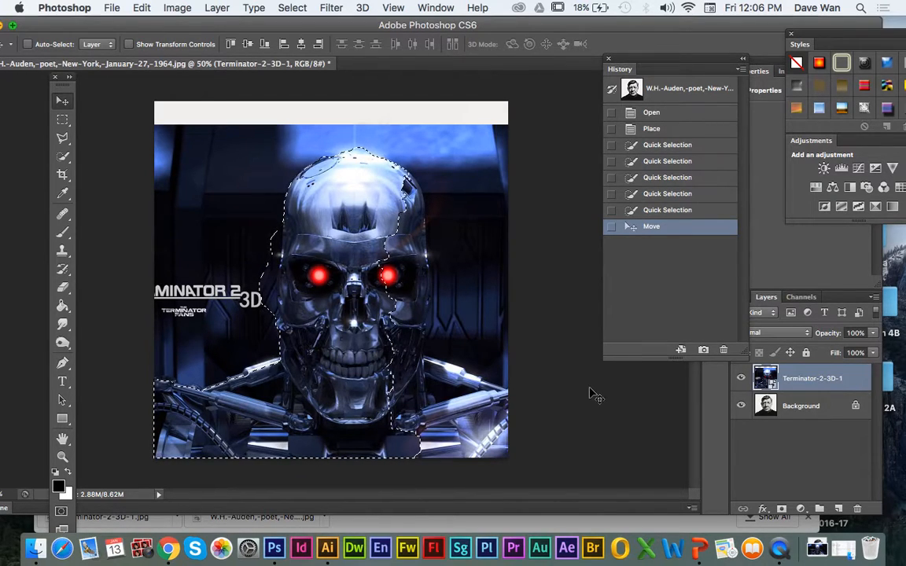
Step: Use Refine Edge to output the selection as New Layer with Layer Mask, and delete the original Terminator-2-3D-1 layer
left_click(62, 155)
left_click(293, 44)
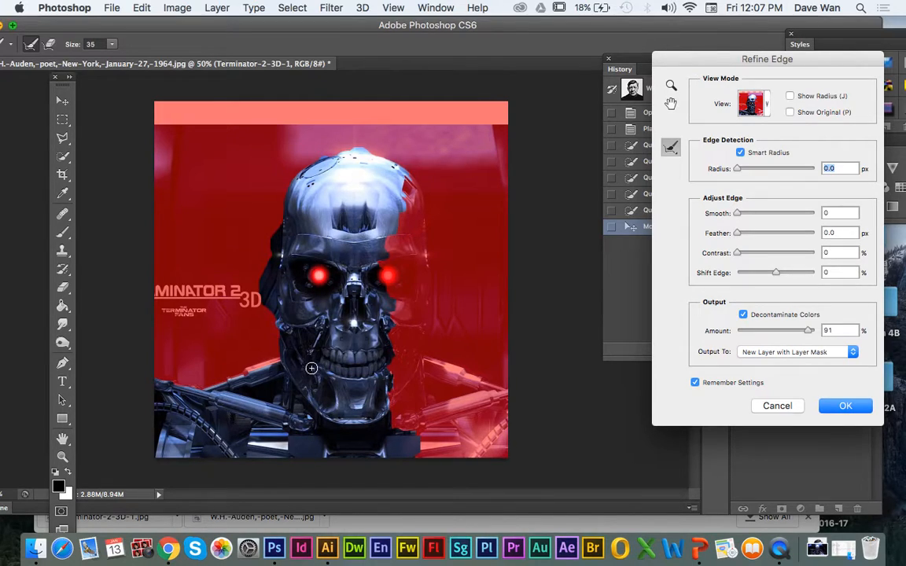
left_click(767, 353)
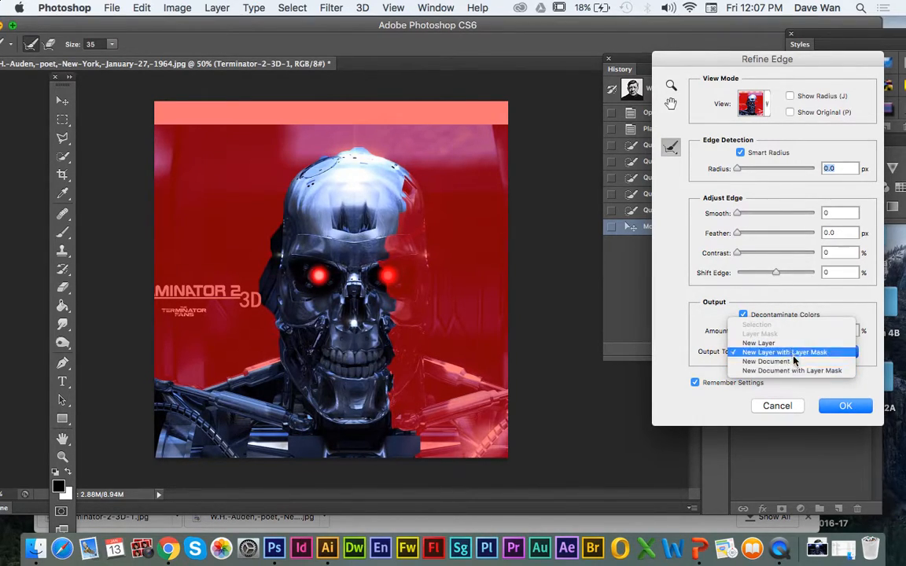
left_click(800, 354)
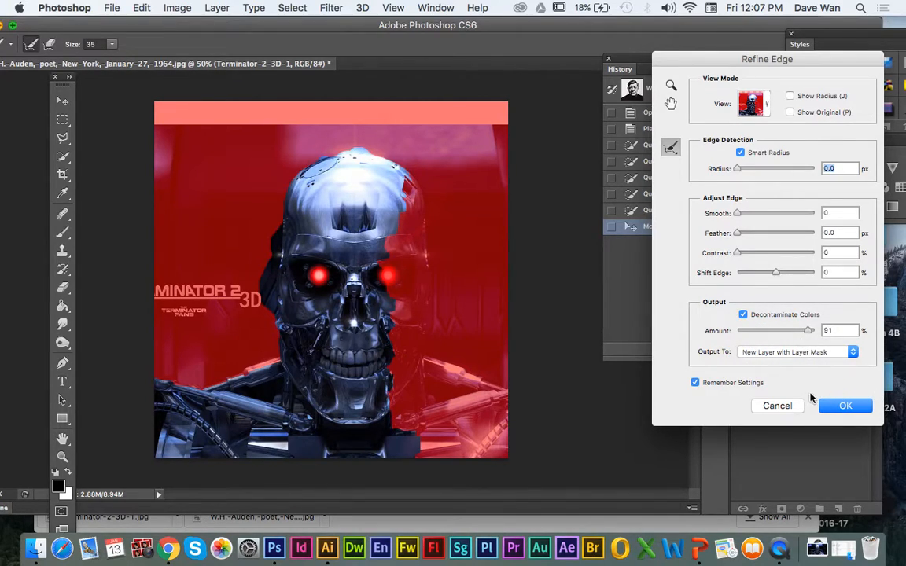
left_click(839, 405)
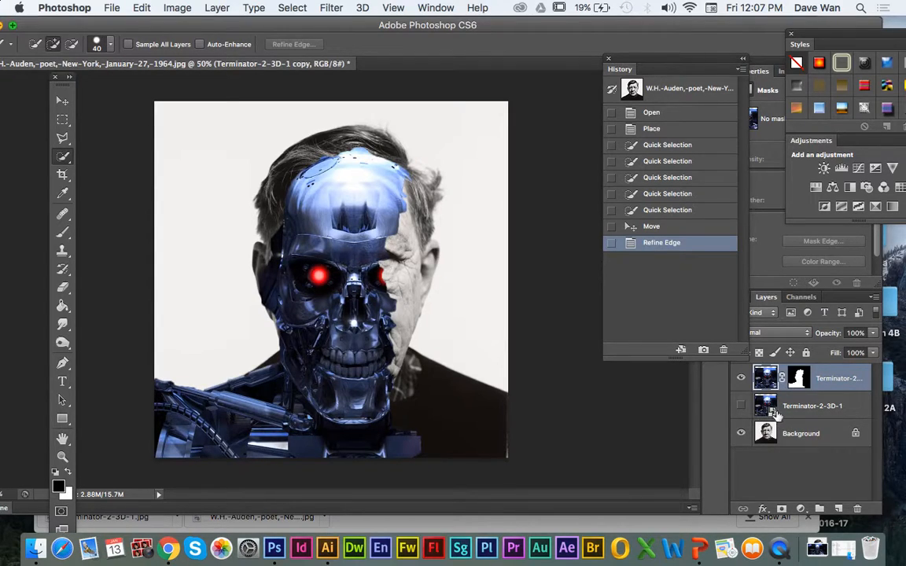
left_click(742, 406)
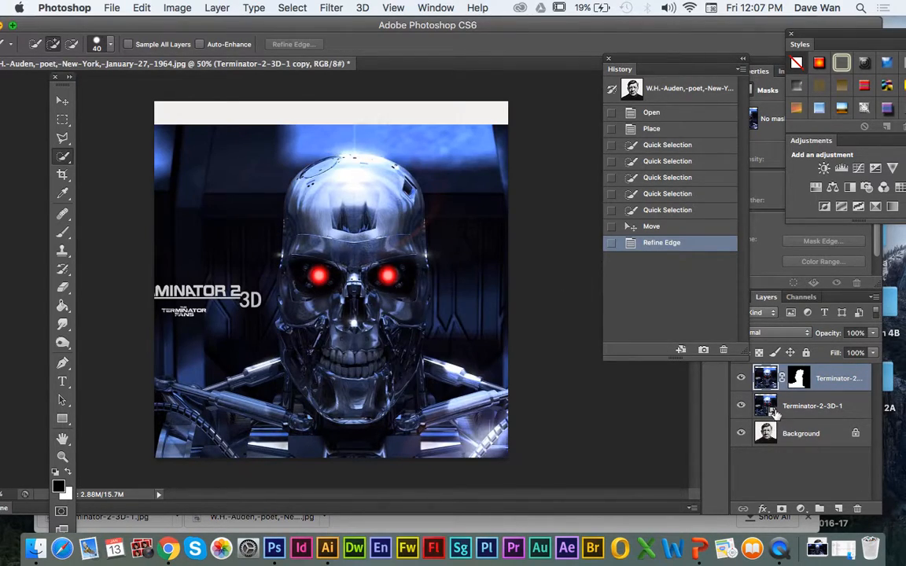
left_click_drag(771, 407, 858, 510)
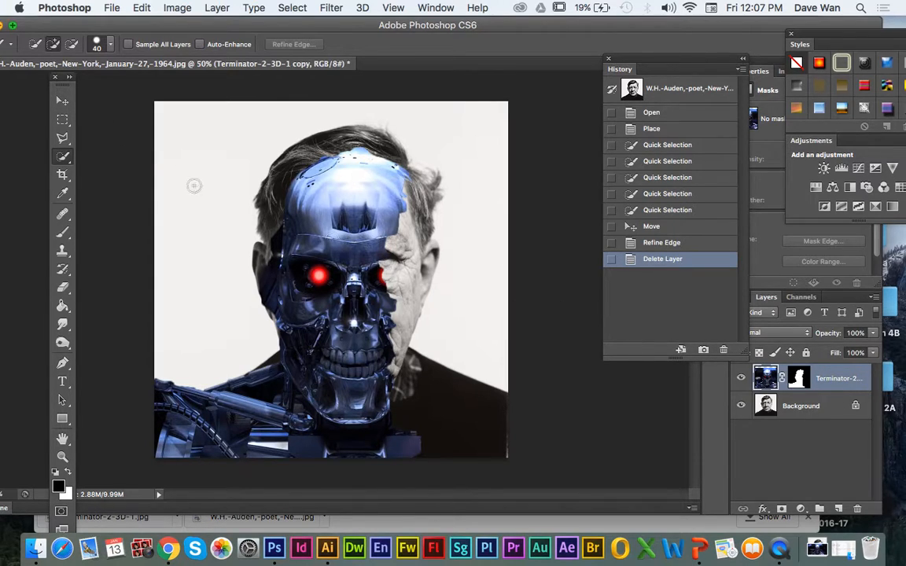
Step: Scale the masked Terminator layer to about 105% width and 109% height, aligning its skull with the left side of the man's face
left_click(62, 101)
left_click_drag(344, 326, 361, 332)
key("super+t")
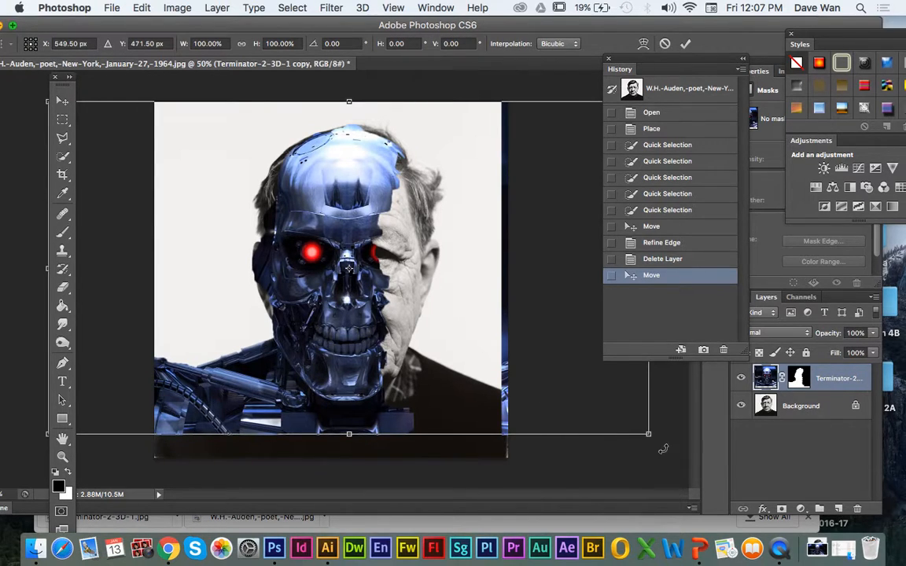
left_click_drag(646, 434, 680, 452)
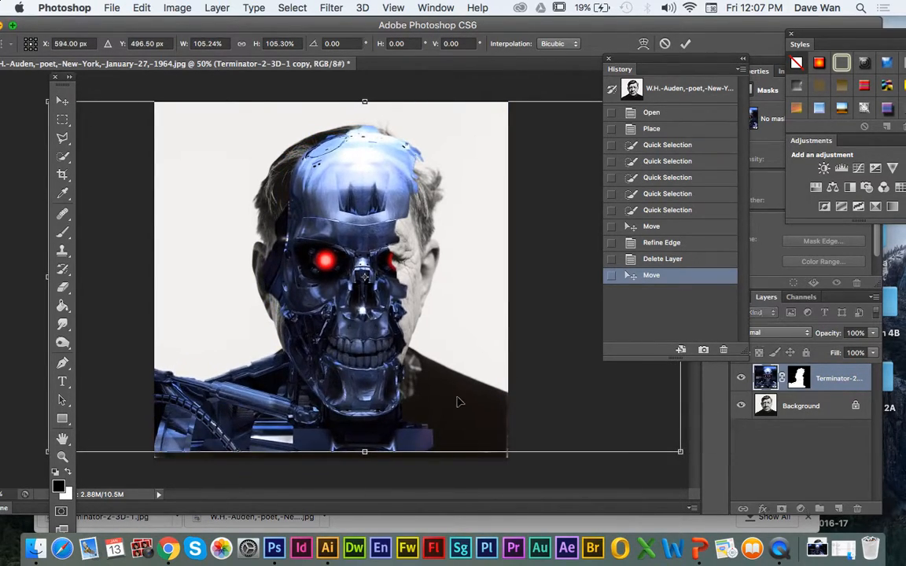
left_click_drag(388, 384, 367, 384)
mouse_move(659, 454)
left_mouse_down()
mouse_move(638, 429)
mouse_move(638, 444)
mouse_move(667, 445)
mouse_move(660, 447)
left_mouse_up()
left_click_drag(376, 367, 385, 367)
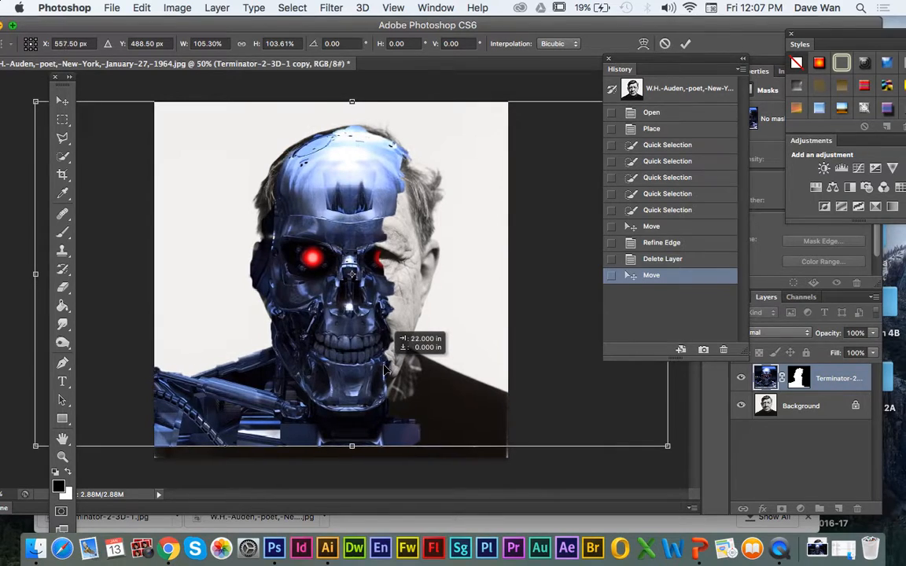
left_click_drag(669, 447, 666, 457)
left_click_drag(351, 99, 350, 95)
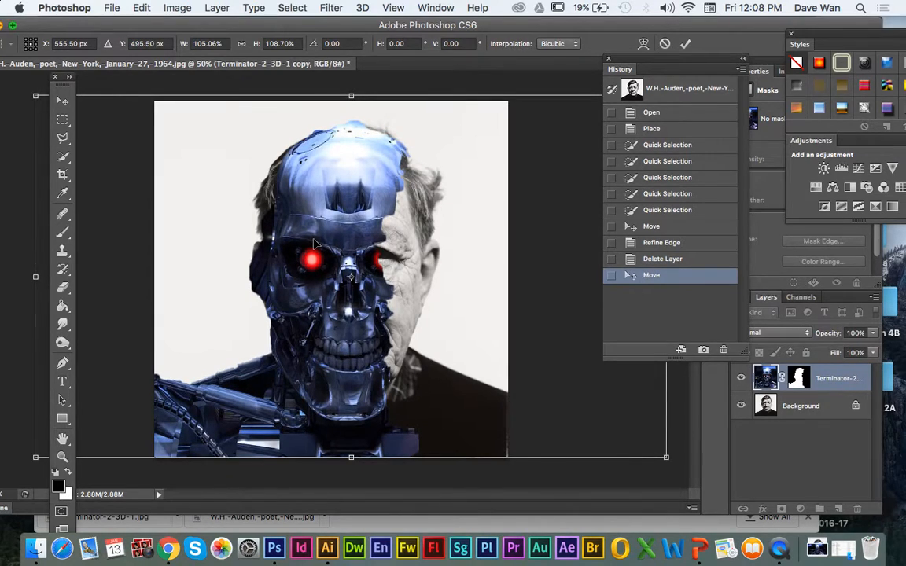
left_click_drag(317, 239, 314, 237)
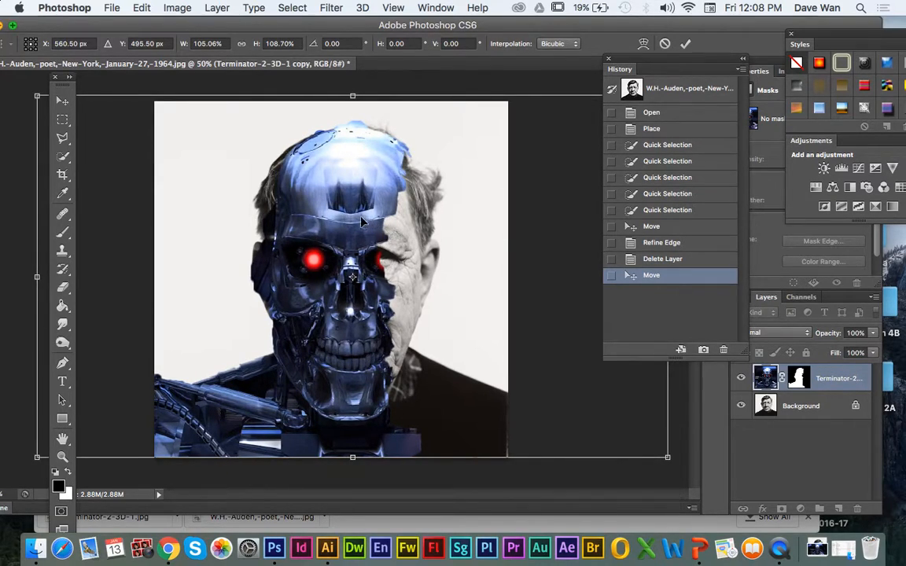
key("Return")
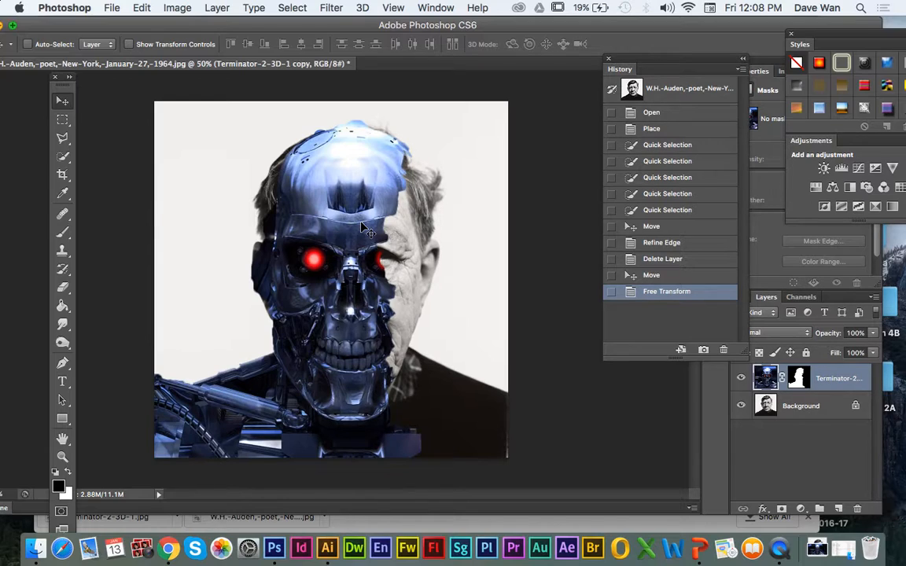
Step: Target the Terminator layer's mask and set up a soft round 62 px brush at 30% opacity with a black foreground
left_click(800, 378)
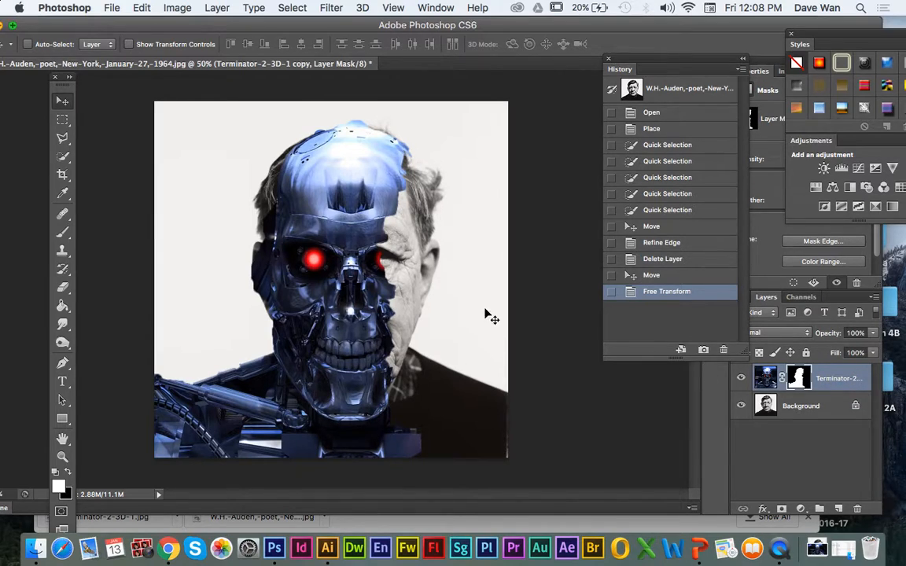
left_click(62, 233)
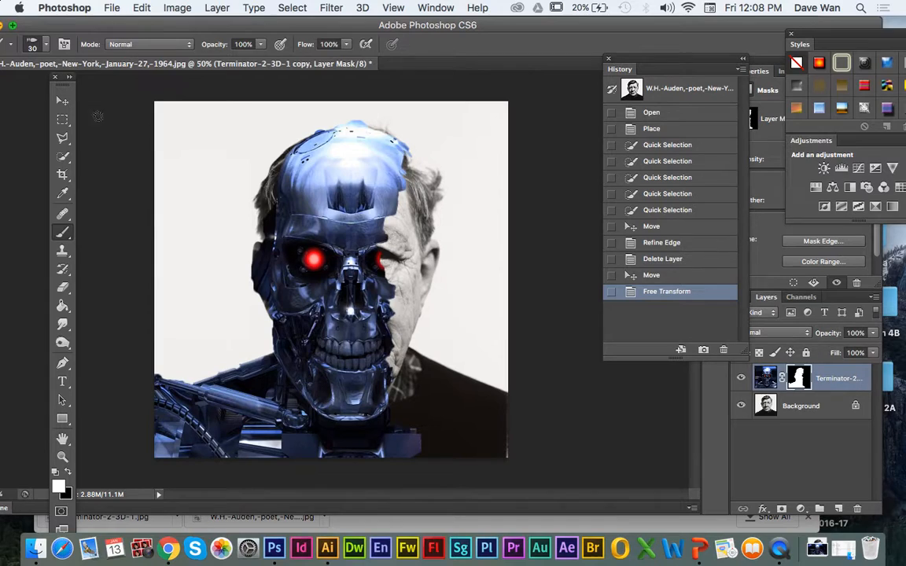
left_click(47, 47)
left_click_drag(55, 85, 62, 86)
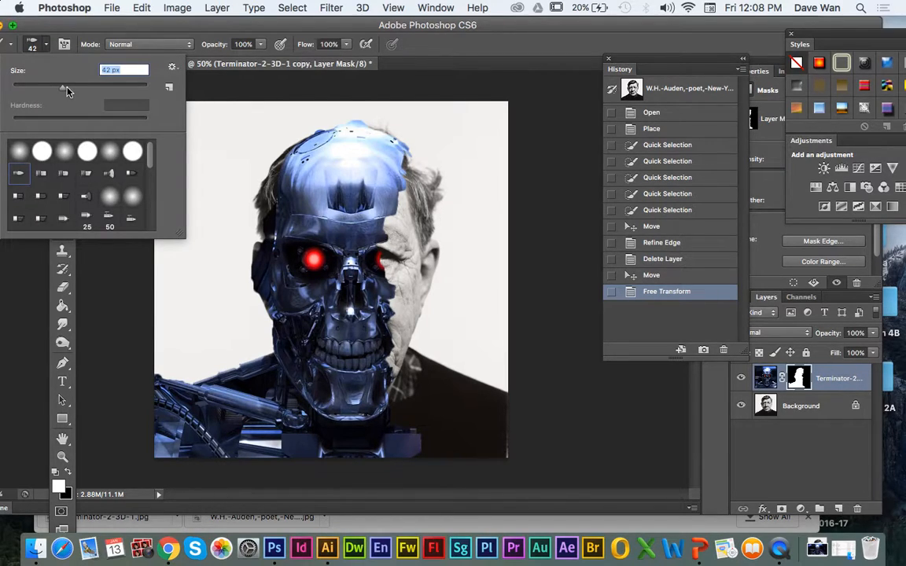
left_click(22, 153)
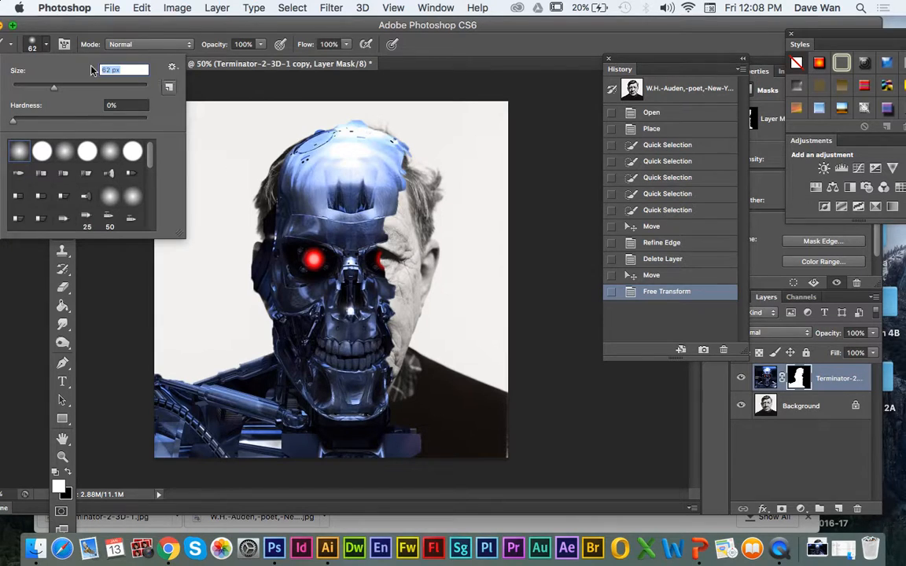
key("Return")
left_click(260, 46)
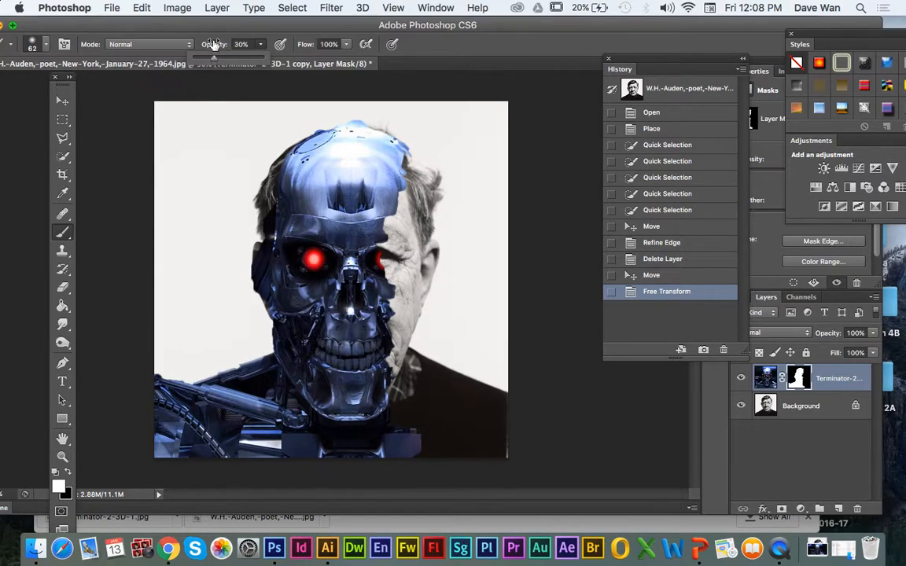
left_click(213, 45)
left_click(68, 473)
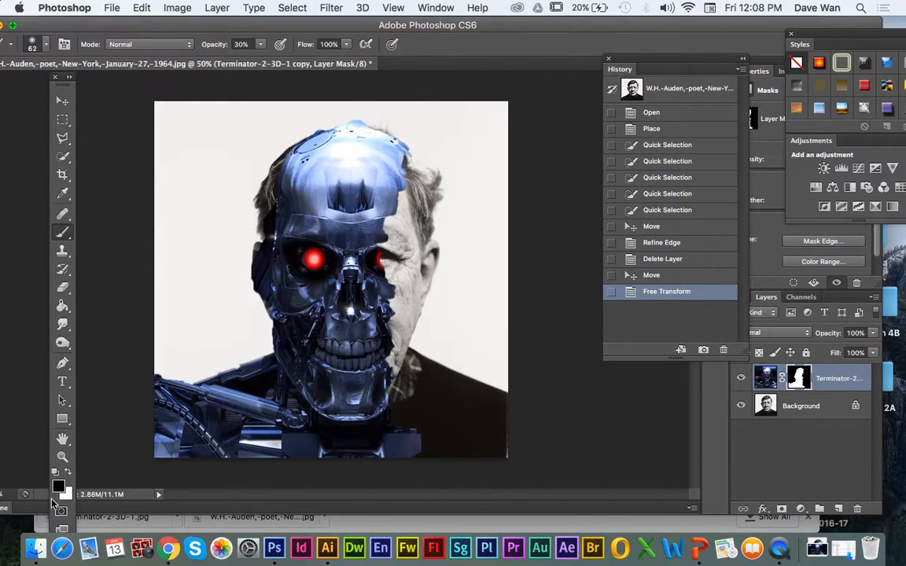
Step: Paint black on the mask along the skull's right edge to blend in the man's forehead, right-hand eye, cheek and hair
left_click_drag(400, 169, 396, 218)
left_click_drag(405, 172, 399, 220)
left_click_drag(401, 188, 394, 220)
mouse_move(398, 187)
left_mouse_down()
mouse_move(384, 240)
mouse_move(389, 228)
left_mouse_up()
left_click_drag(395, 201, 385, 243)
mouse_move(391, 193)
left_mouse_down()
mouse_move(400, 166)
mouse_move(380, 233)
left_mouse_up()
left_click_drag(384, 197, 371, 257)
left_click_drag(389, 189, 376, 241)
left_click_drag(386, 206, 373, 258)
mouse_move(377, 232)
left_mouse_down()
mouse_move(367, 268)
mouse_move(375, 280)
left_mouse_up()
mouse_move(382, 261)
left_mouse_down()
mouse_move(377, 284)
mouse_move(364, 269)
left_mouse_up()
left_click_drag(363, 230, 357, 264)
left_click_drag(367, 225, 360, 240)
mouse_move(381, 275)
left_mouse_down()
mouse_move(384, 298)
mouse_move(398, 310)
left_mouse_up()
left_click_drag(384, 258, 393, 298)
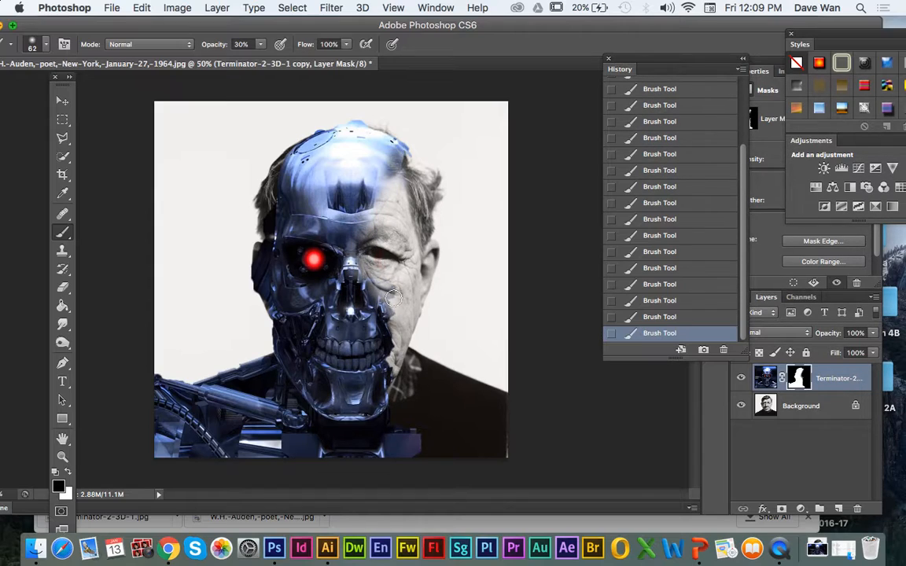
mouse_move(372, 197)
left_mouse_down()
mouse_move(402, 164)
mouse_move(408, 141)
mouse_move(414, 149)
mouse_move(349, 114)
mouse_move(405, 145)
mouse_move(352, 121)
mouse_move(404, 156)
mouse_move(396, 146)
mouse_move(390, 180)
mouse_move(390, 140)
mouse_move(398, 200)
mouse_move(382, 146)
mouse_move(375, 208)
mouse_move(384, 171)
mouse_move(379, 137)
mouse_move(382, 187)
left_mouse_up()
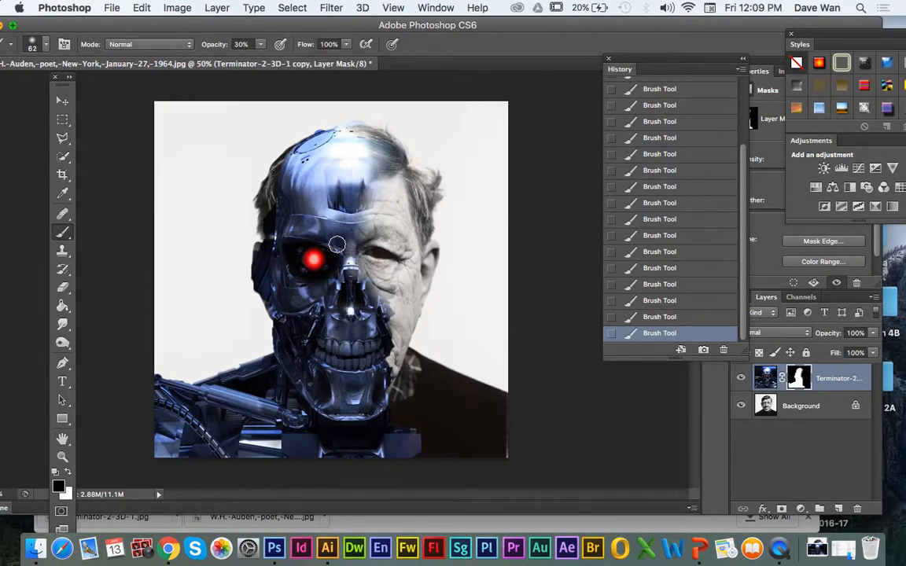
Step: Shift the masked Terminator layer slightly up and left, and brush away the skull's upper edge above the man's hairline
key("v")
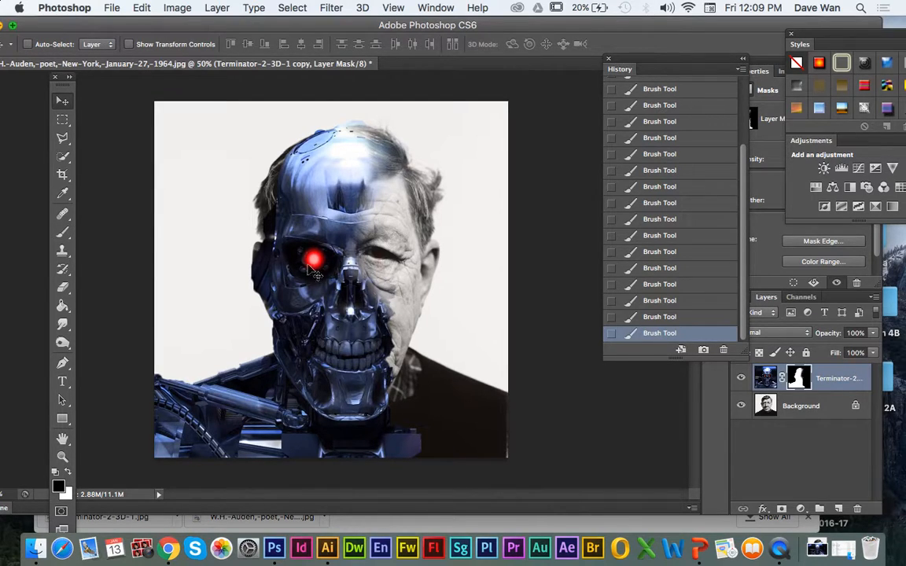
left_click_drag(319, 292, 300, 292)
left_click(62, 231)
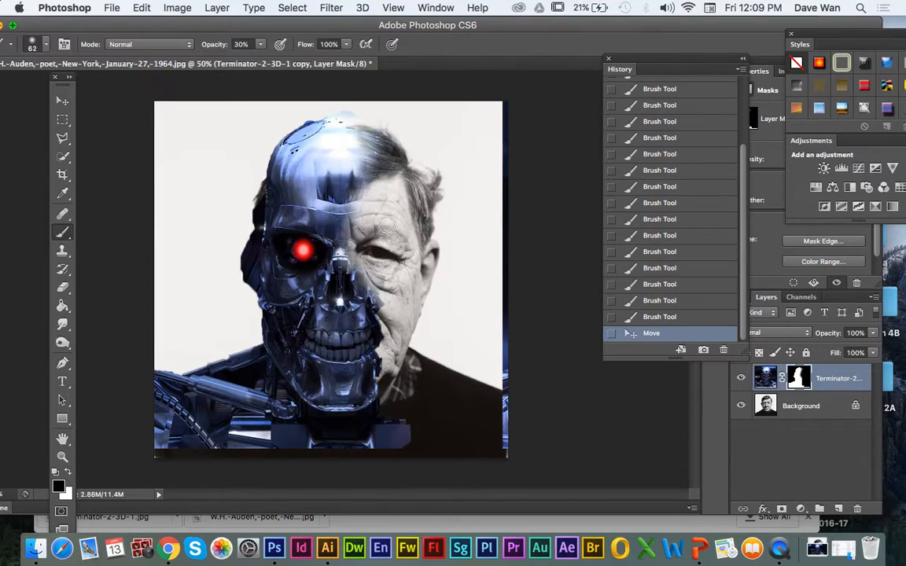
mouse_move(352, 119)
left_mouse_down()
mouse_move(377, 123)
mouse_move(305, 113)
mouse_move(349, 112)
mouse_move(270, 139)
mouse_move(344, 117)
mouse_move(304, 115)
mouse_move(369, 121)
mouse_move(286, 132)
left_mouse_up()
mouse_move(352, 125)
left_mouse_down()
mouse_move(291, 129)
mouse_move(312, 122)
left_mouse_up()
left_click_drag(311, 122, 293, 139)
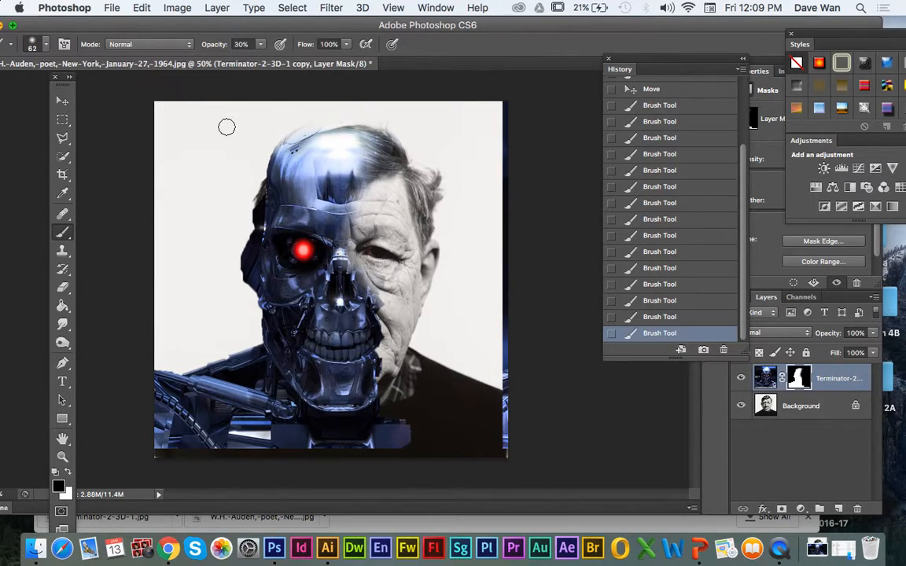
Step: Set the brush opacity to 100% and mask out the stray blue strip along the portrait's right edge
left_click_drag(262, 49, 378, 71)
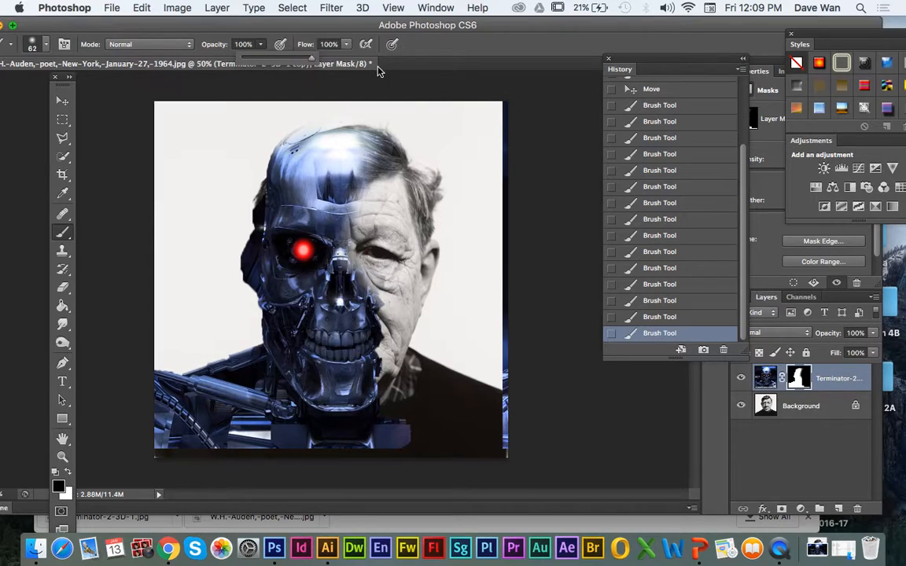
mouse_move(505, 459)
left_mouse_down()
mouse_move(511, 190)
mouse_move(501, 312)
mouse_move(515, 174)
mouse_move(497, 103)
mouse_move(500, 265)
mouse_move(498, 145)
left_mouse_up()
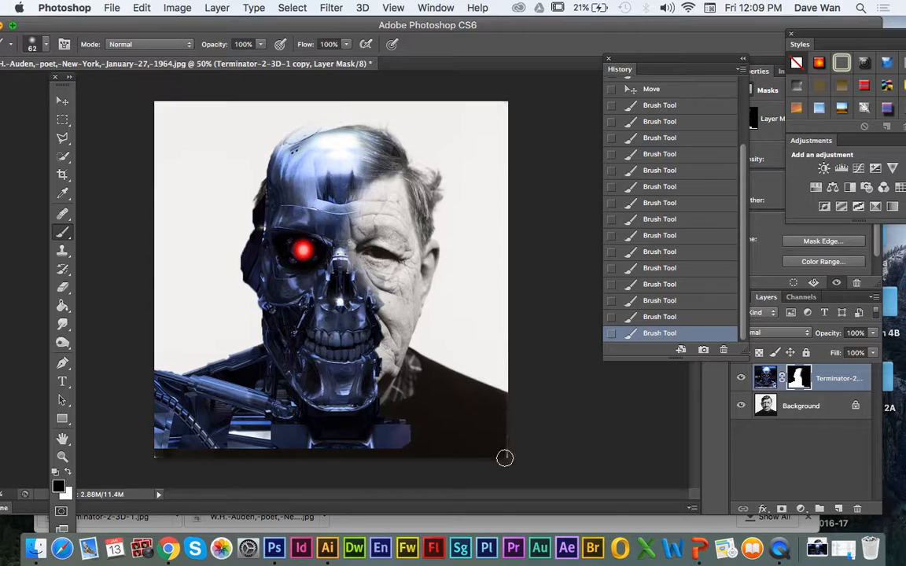
Step: Set the brush opacity to 33% and blend the skull's nose, mouth, chin, neck and crown into the portrait on the mask
left_click_drag(262, 49, 221, 61)
mouse_move(364, 284)
left_mouse_down()
mouse_move(370, 323)
mouse_move(371, 270)
mouse_move(368, 309)
left_mouse_up()
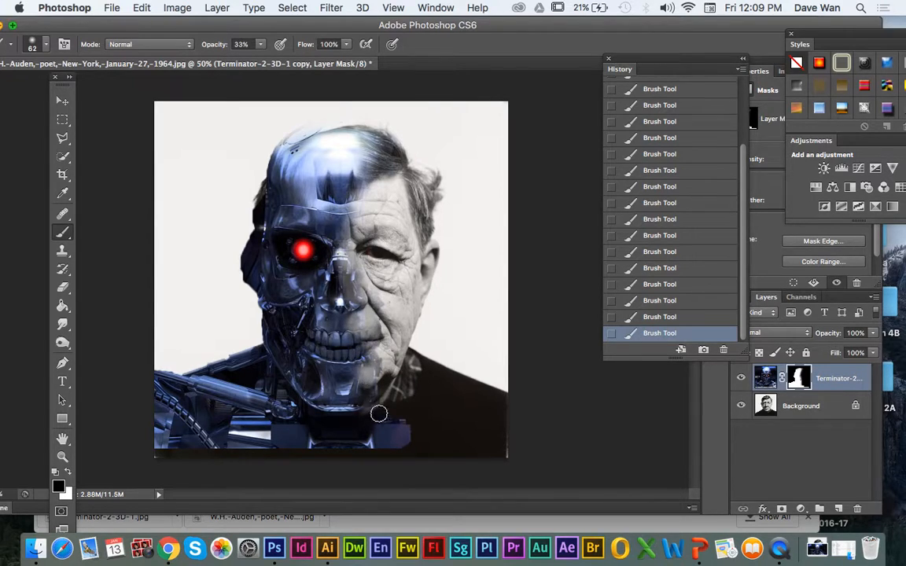
mouse_move(346, 448)
left_mouse_down()
mouse_move(374, 435)
mouse_move(360, 456)
mouse_move(392, 443)
left_mouse_up()
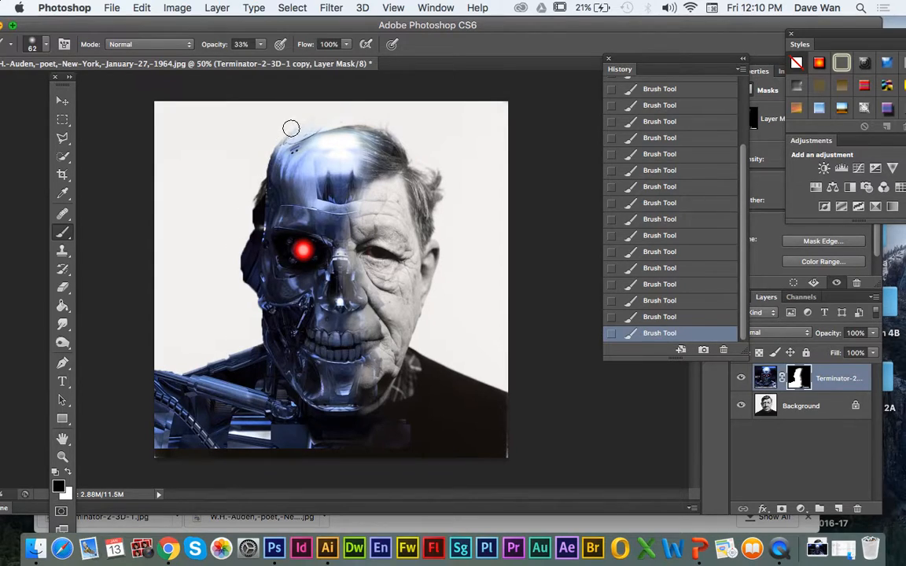
mouse_move(271, 146)
left_mouse_down()
mouse_move(338, 133)
mouse_move(284, 141)
mouse_move(311, 132)
mouse_move(386, 142)
mouse_move(326, 128)
mouse_move(381, 162)
left_mouse_up()
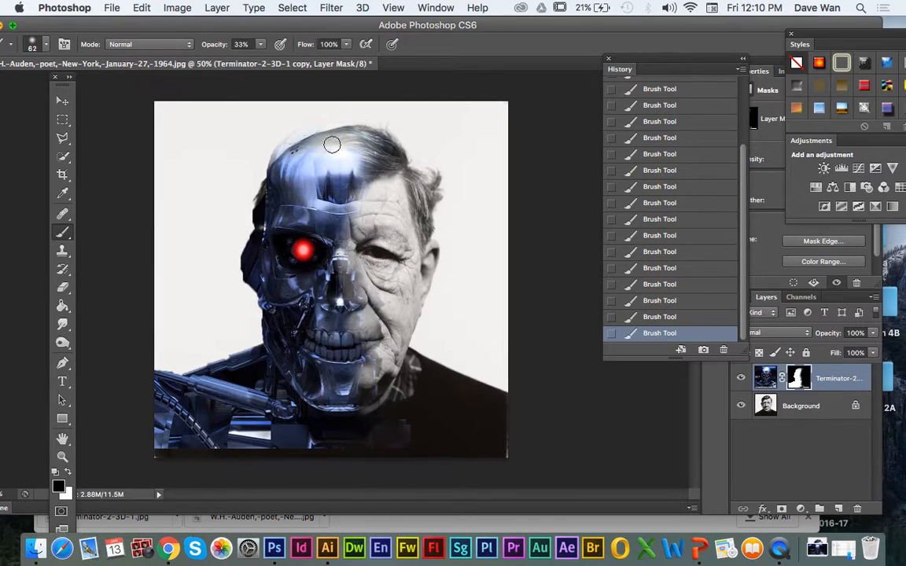
mouse_move(289, 135)
left_mouse_down()
mouse_move(382, 168)
mouse_move(343, 174)
left_mouse_up()
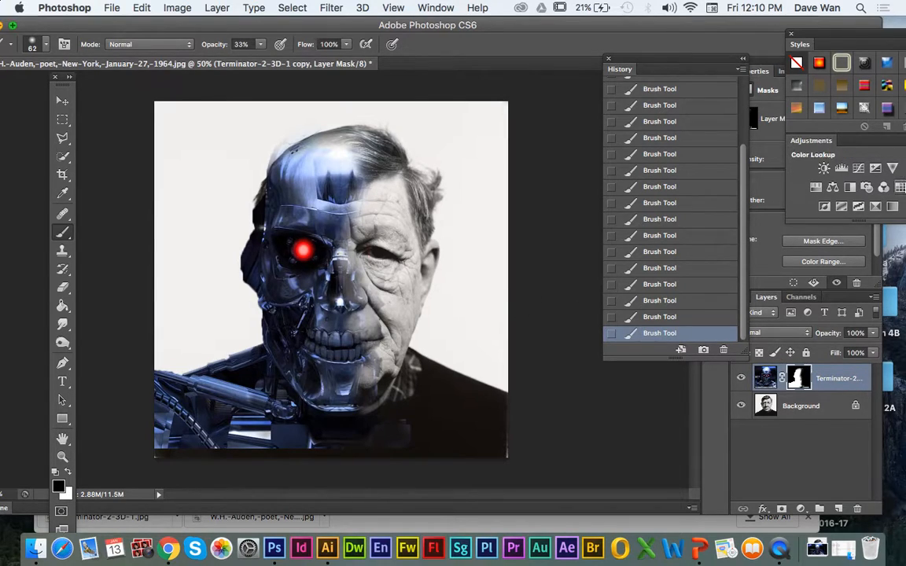
Step: Add a Black & White adjustment layer above the Terminator layer to turn the whole composite monochrome
left_click_drag(799, 44, 765, 47)
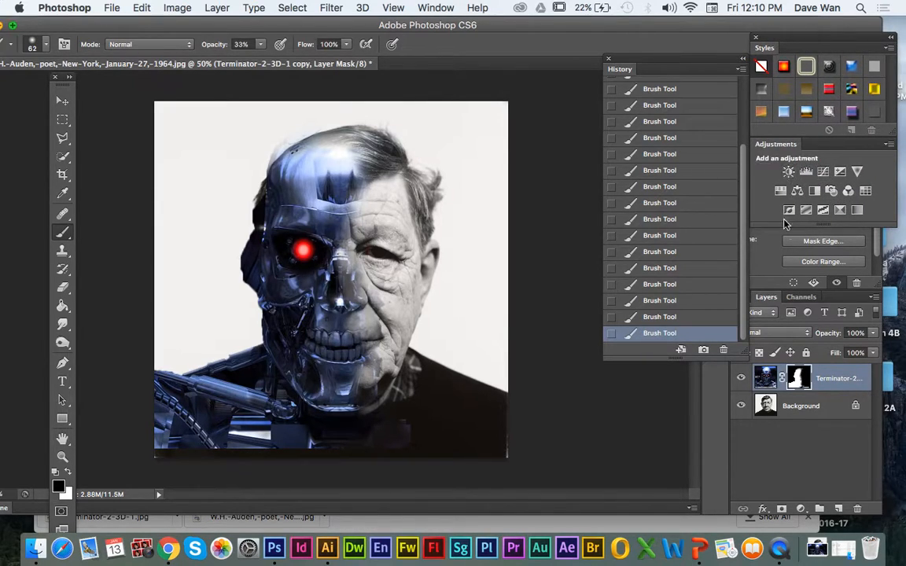
left_click(818, 190)
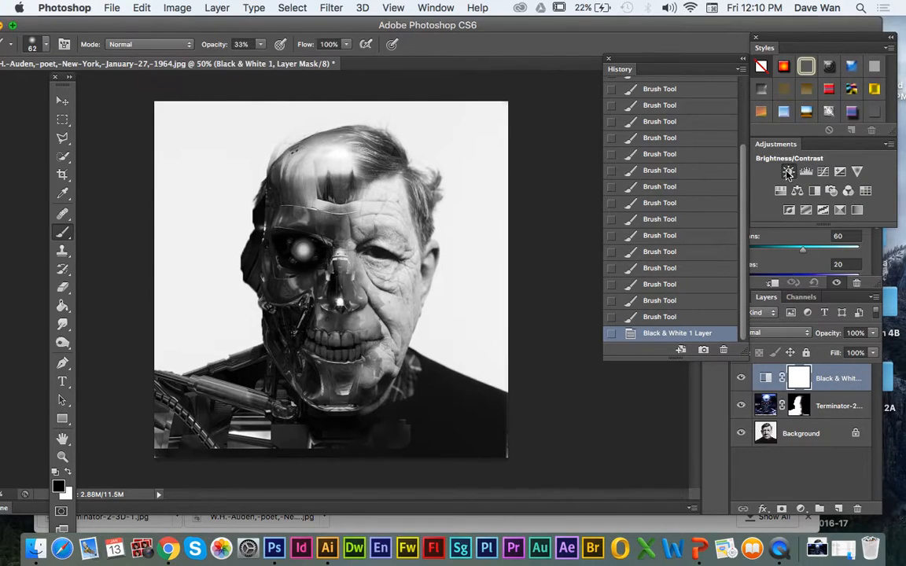
Step: Add a Color Balance adjustment layer above the Black & White layer and adjust its midtones along Magenta–Green
left_click(799, 194)
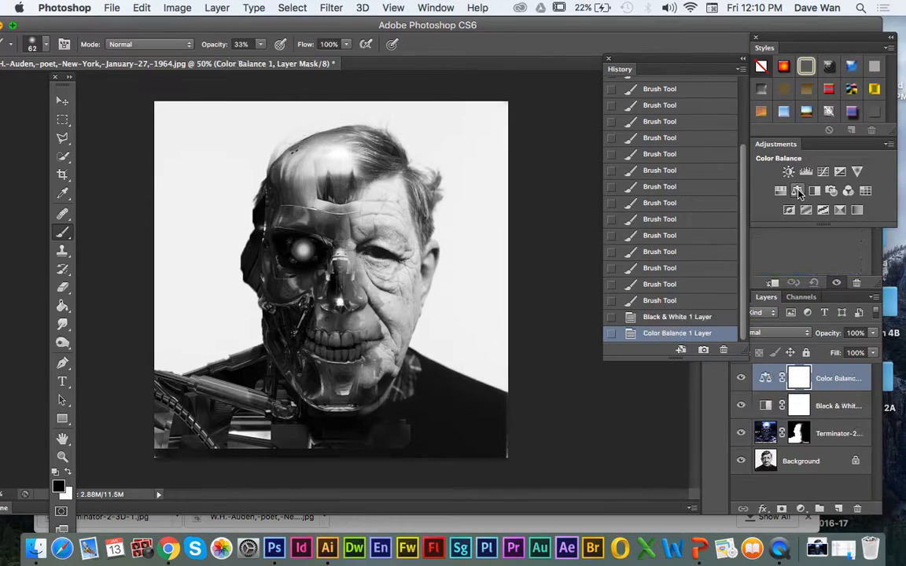
left_click(766, 380)
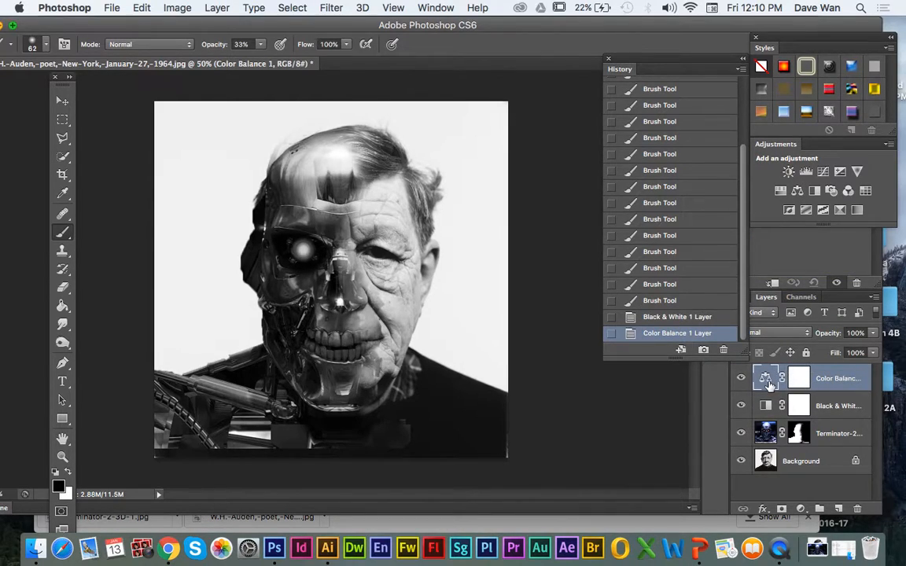
left_click_drag(650, 72, 564, 61)
left_click_drag(801, 43, 641, 34)
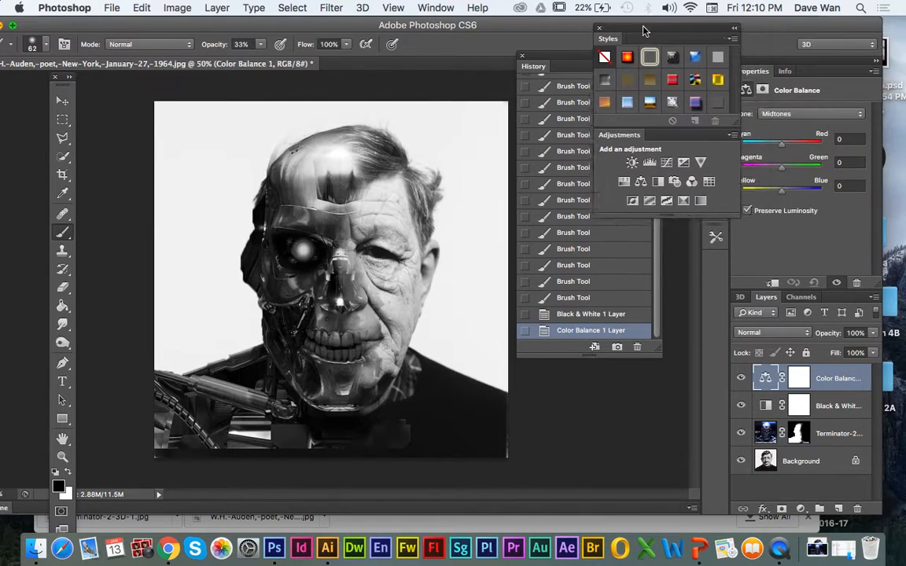
left_click_drag(792, 147, 800, 169)
left_click_drag(801, 168, 783, 169)
Step: Add a Gradient Map adjustment layer with a dark-blue-to-tan gradient and lower its opacity to 69%
left_click(696, 201)
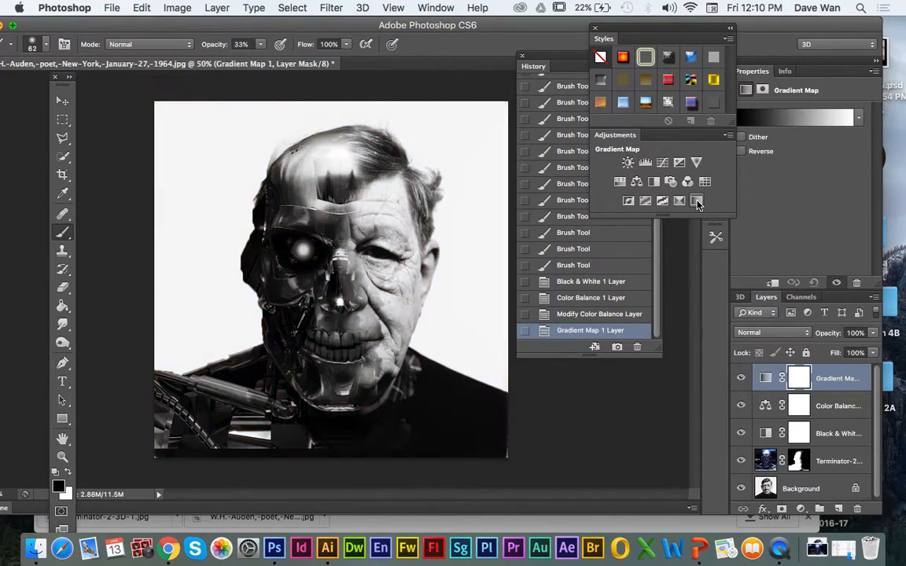
left_click(858, 118)
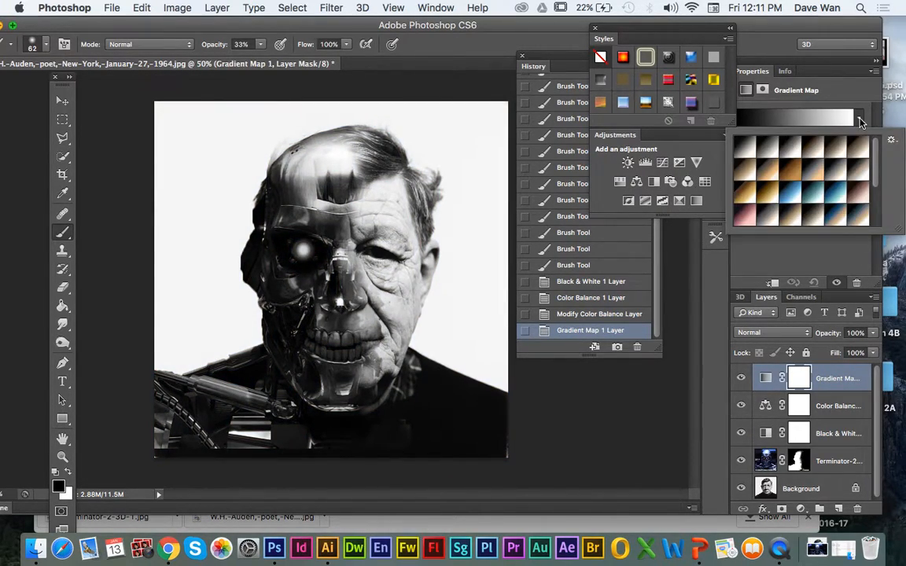
left_click(795, 191)
left_click(834, 175)
left_click(830, 209)
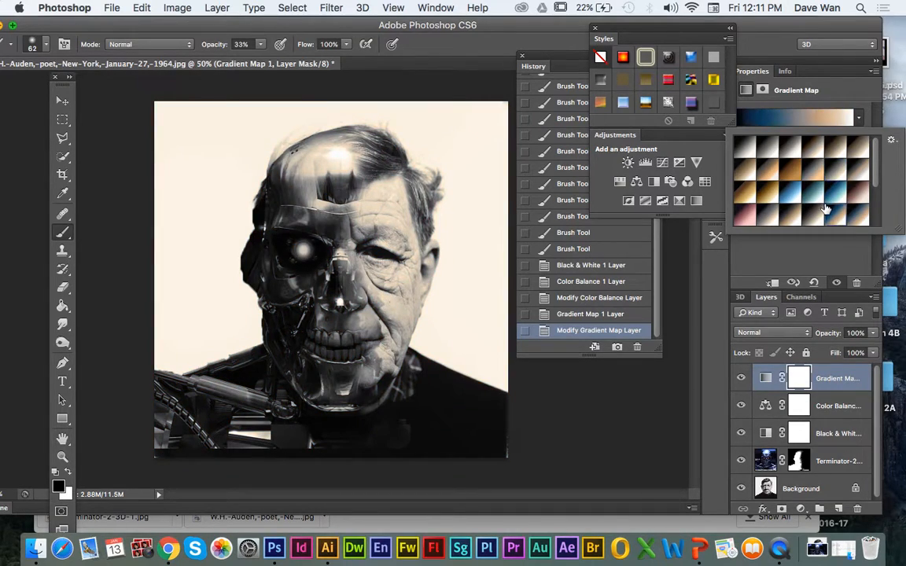
left_click_drag(873, 179, 874, 193)
left_click(837, 212)
left_click(826, 187)
left_click(835, 243)
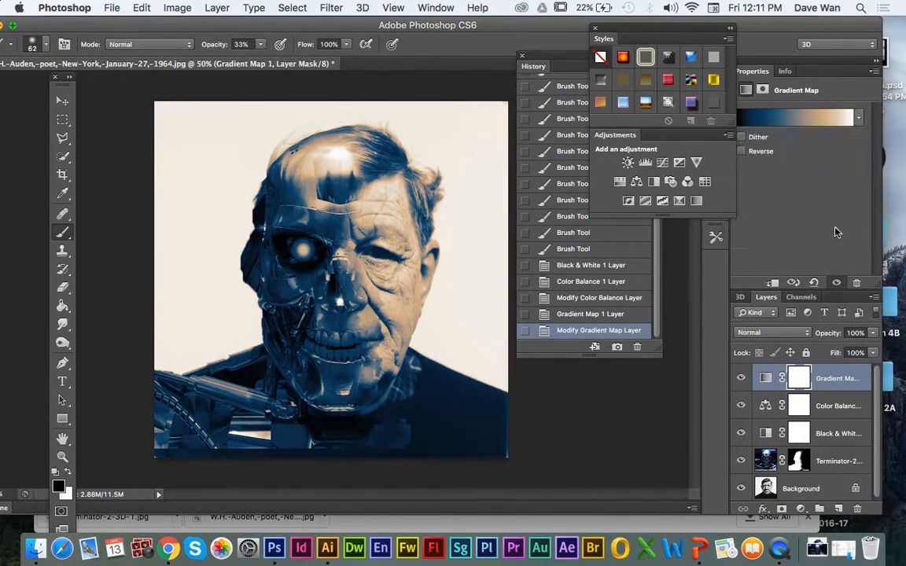
left_click(874, 334)
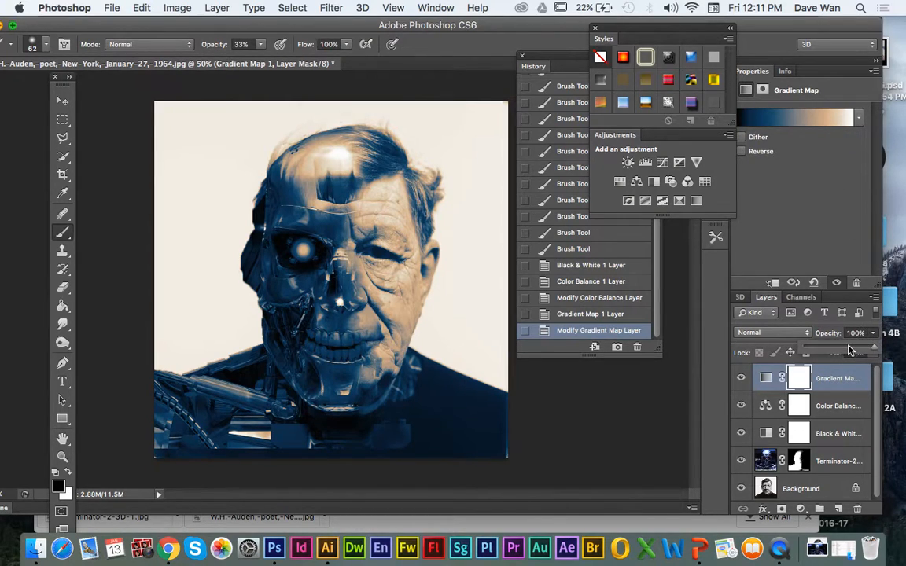
left_click_drag(850, 350, 836, 350)
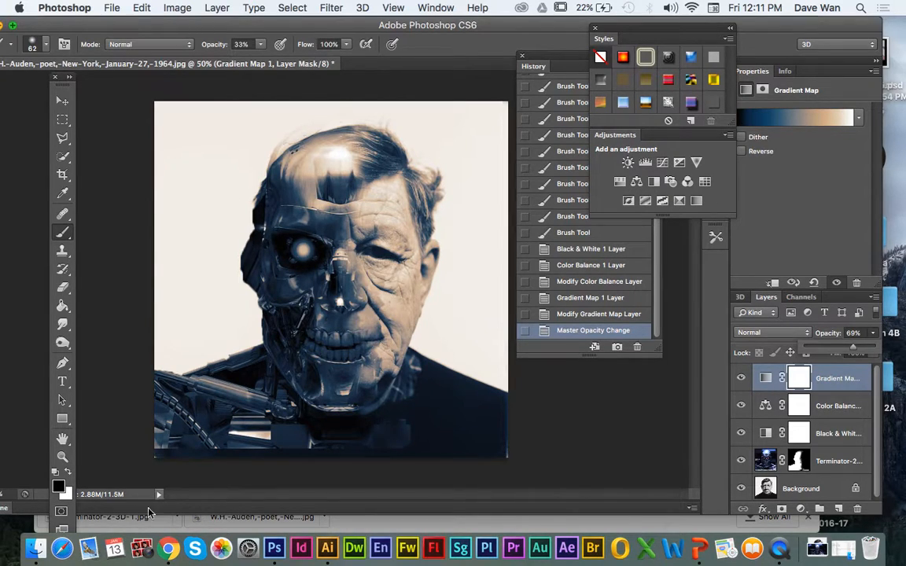
Step: Switch to Chrome, close the Terminator and W.H. Auden image tabs, and return to the Intro to Photography class stream
left_click(168, 548)
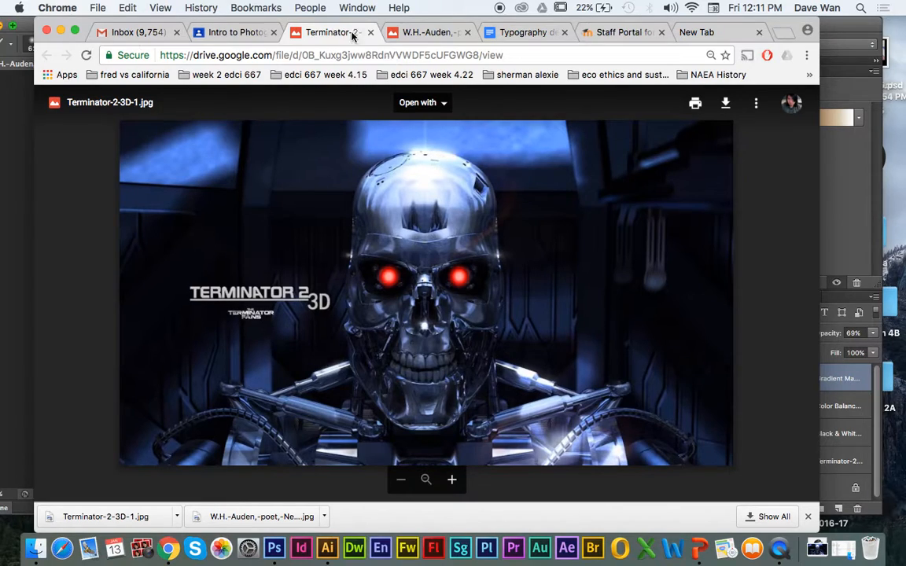
left_click(372, 33)
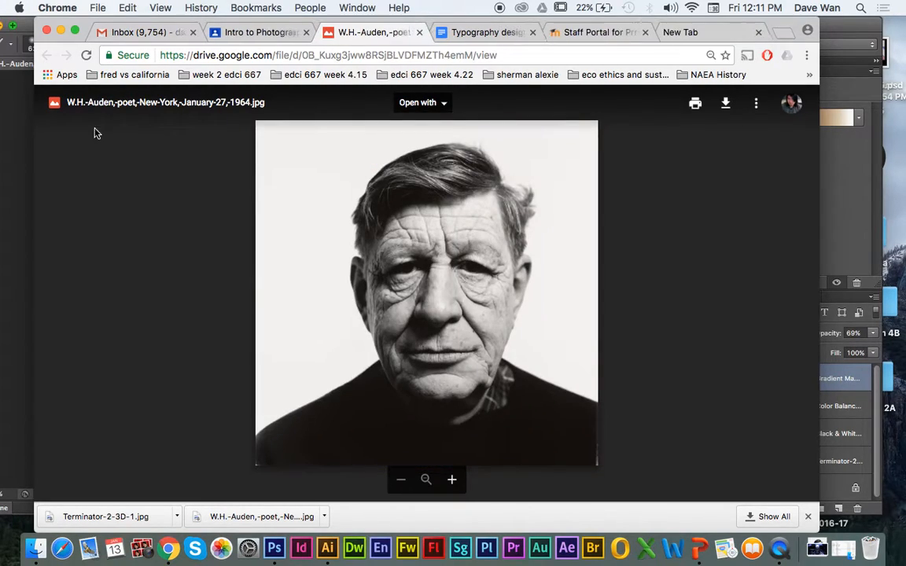
left_click(419, 32)
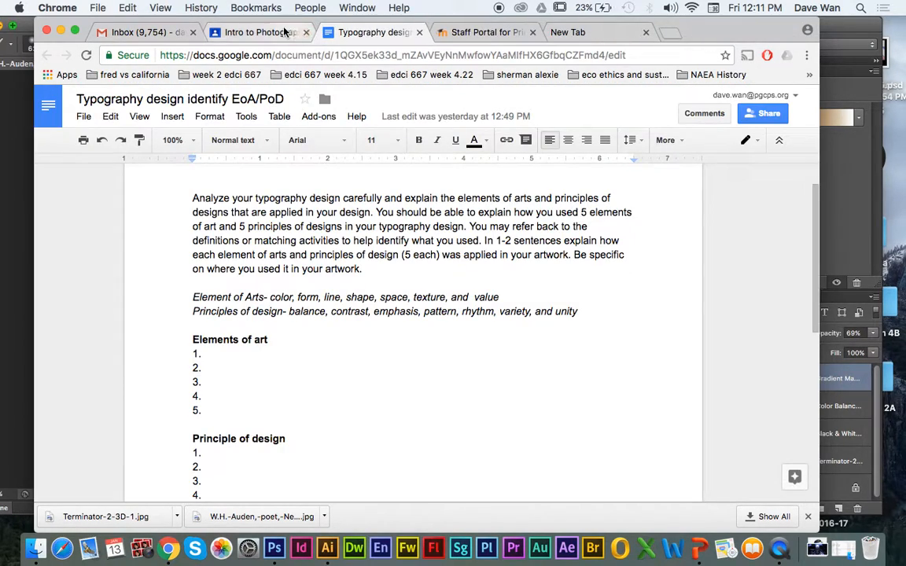
left_click(267, 32)
left_click(59, 107)
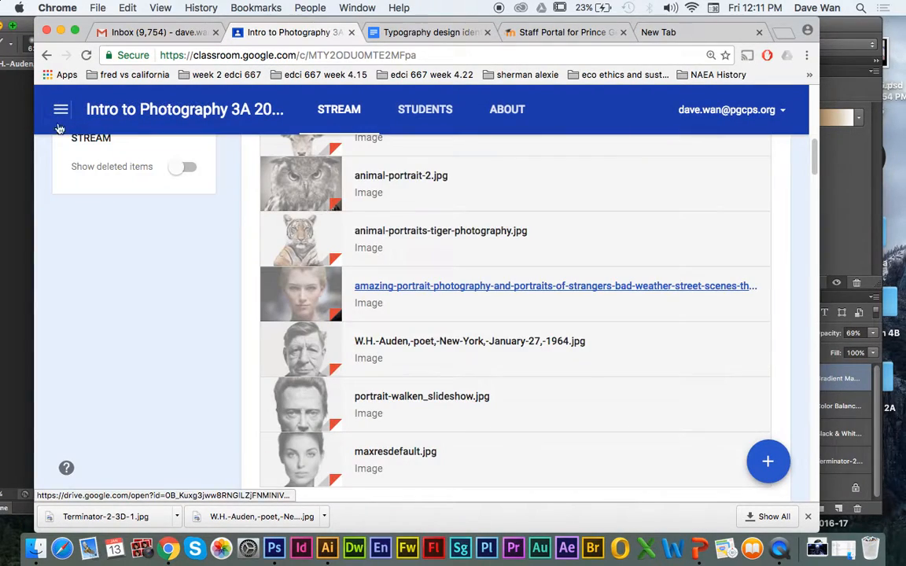
Step: Open animal-portraits-tiger-photography.jpg from the class stream in its own Drive page and download it
left_click(330, 250)
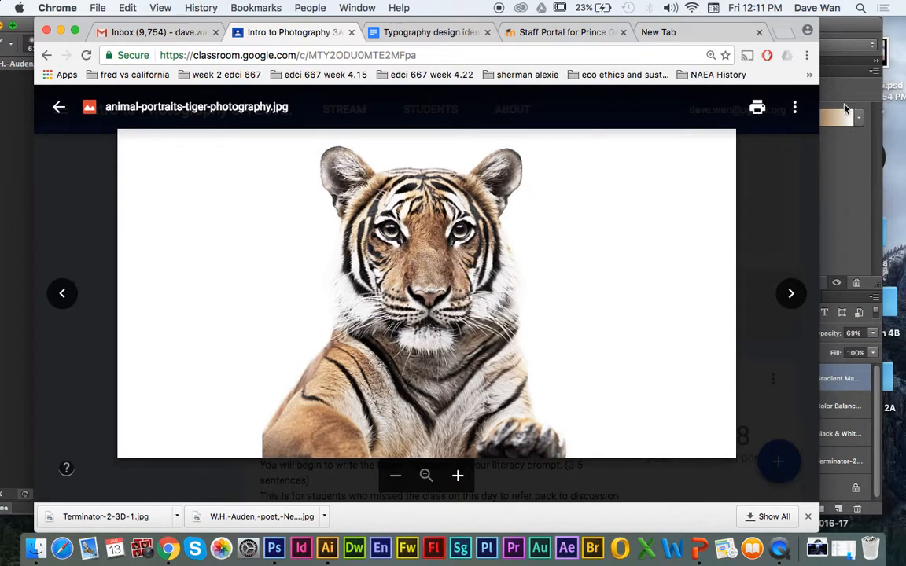
left_click(794, 107)
left_click(751, 180)
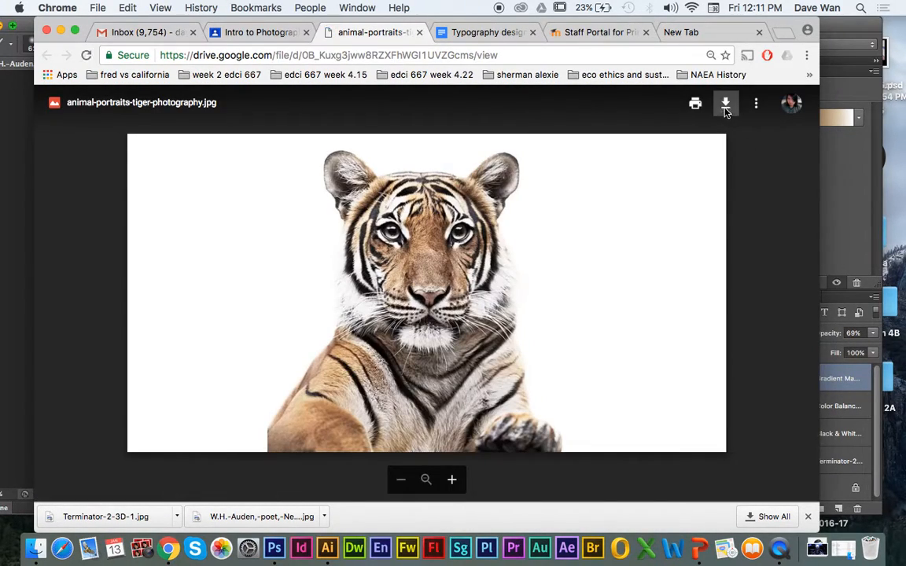
left_click(722, 104)
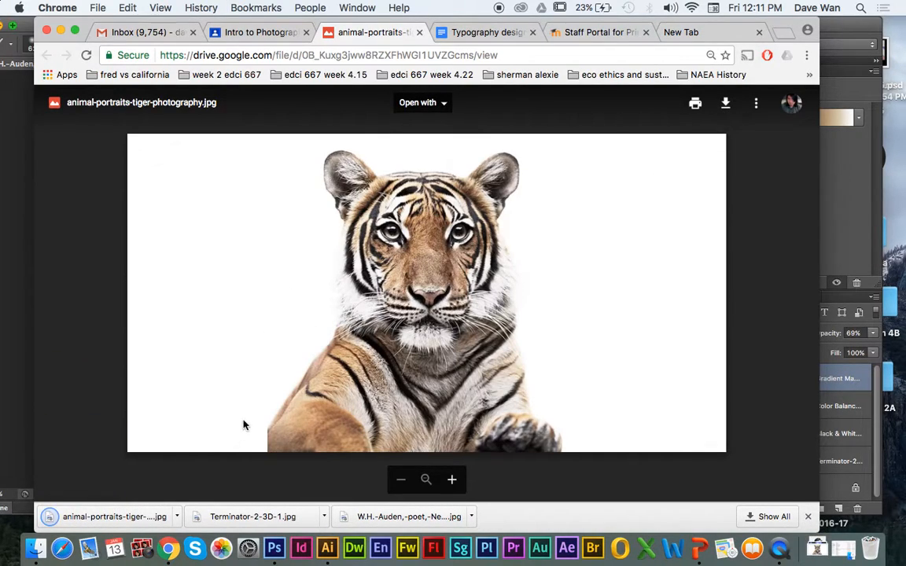
Step: Reveal the downloaded tiger image in the Downloads folder and bring it into the Photoshop composite
left_click(177, 517)
left_click(204, 497)
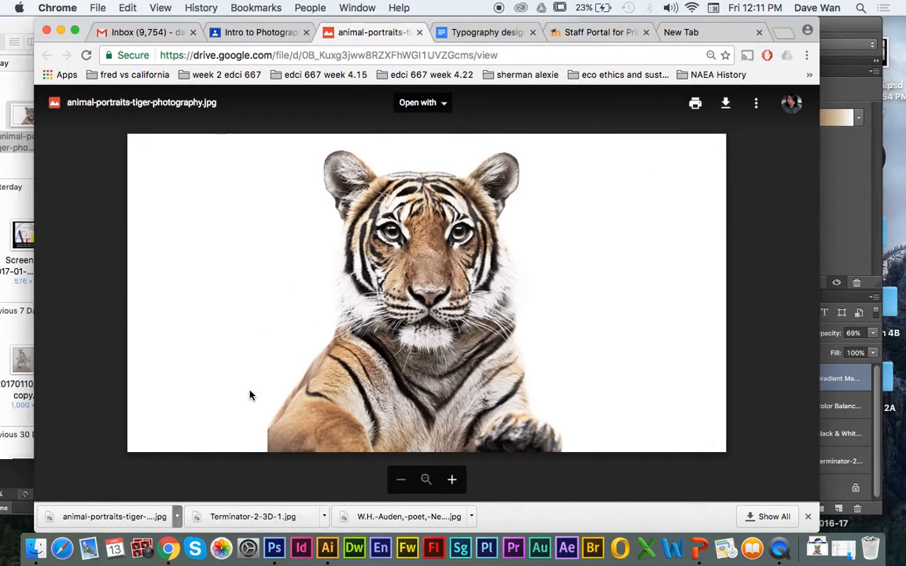
left_click(649, 129)
left_click(61, 31)
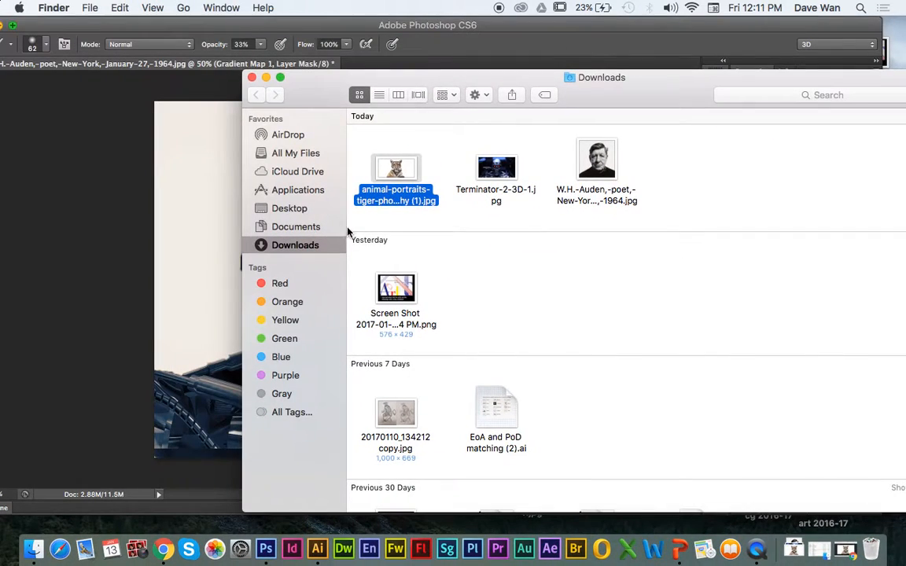
left_click_drag(398, 167, 158, 232)
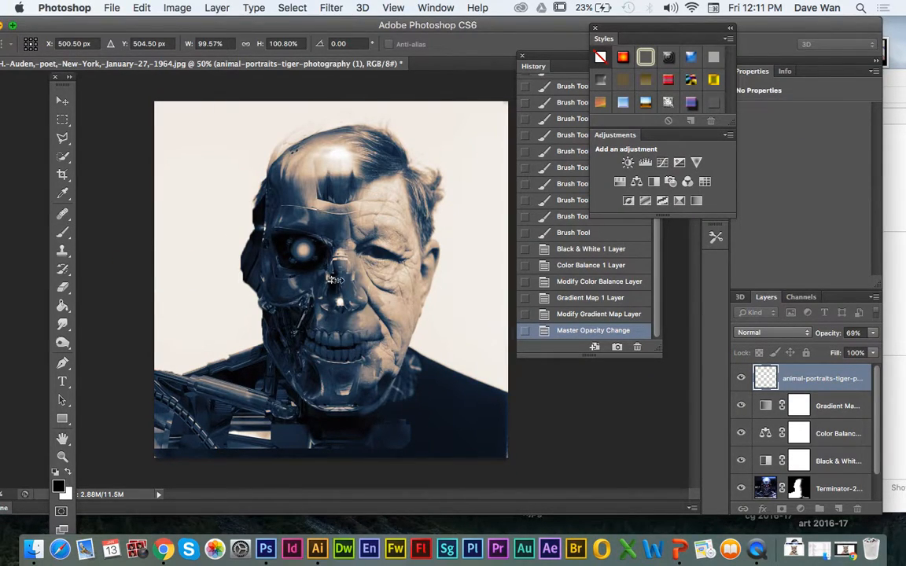
Step: Enlarge the placed tiger photo past the canvas sides, centre the tiger over the portrait, and commit the placement
left_click_drag(333, 280, 500, 370)
left_click_drag(333, 281, 166, 127)
left_click_drag(500, 370, 600, 424)
left_click_drag(126, 168, 66, 115)
left_click_drag(147, 241, 158, 220)
key("Return")
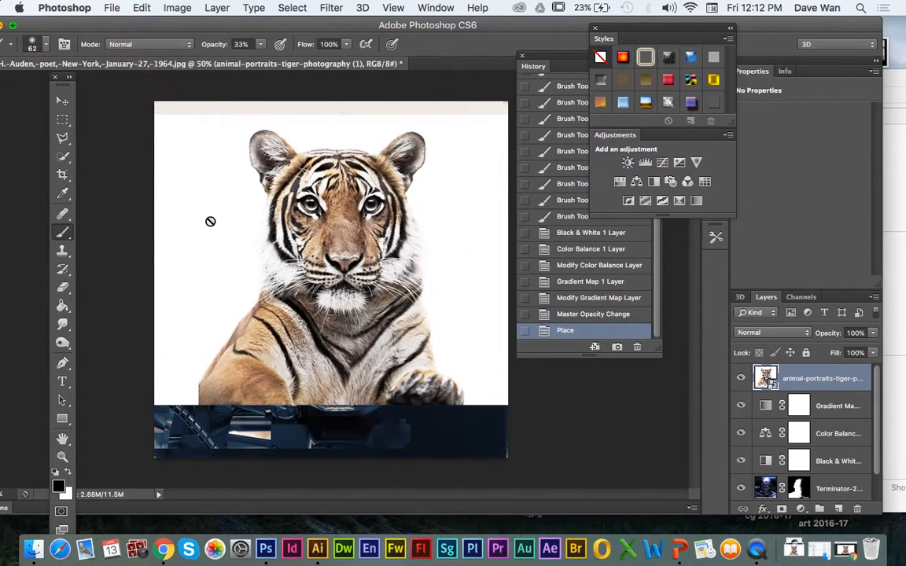
Step: Select the tiger's nose, muzzle and whisker area on the tiger layer with the Quick Selection tool
left_click(63, 165)
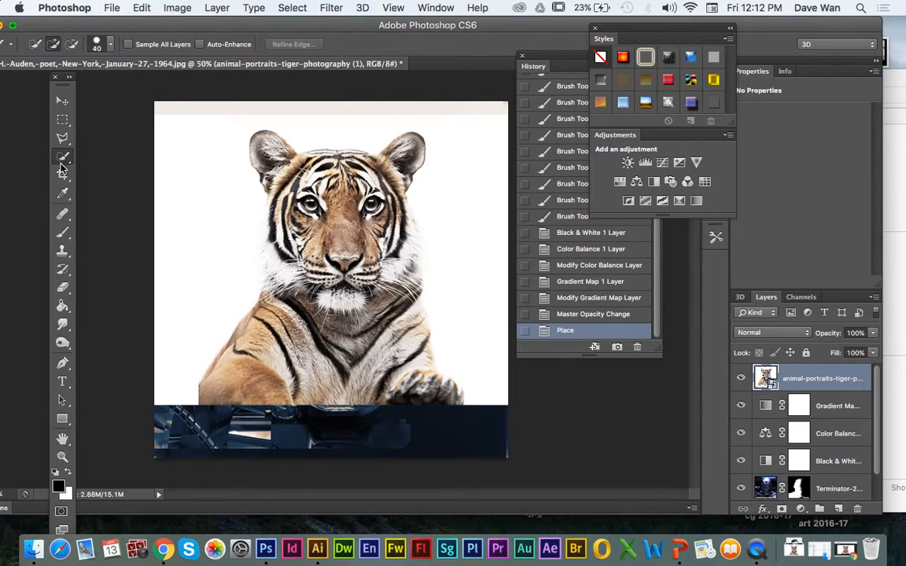
left_click(64, 162)
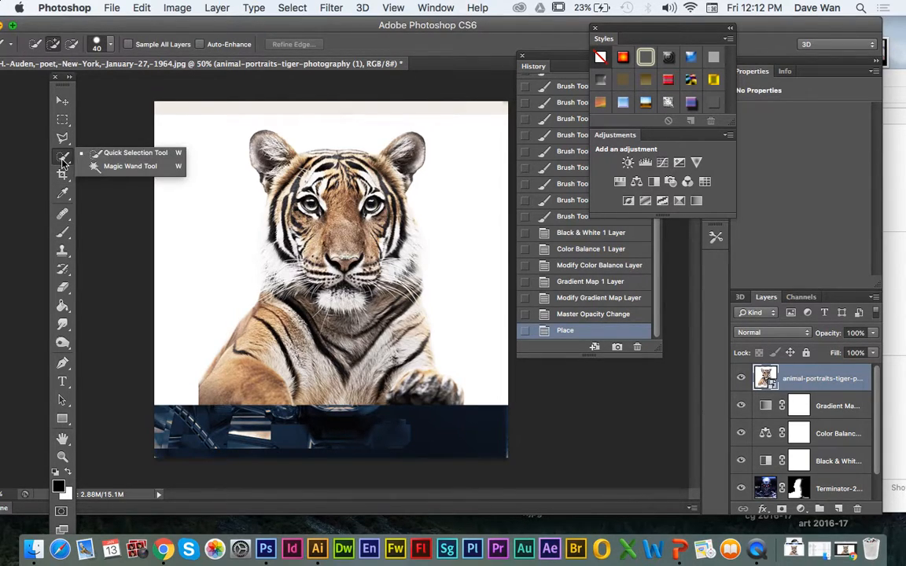
left_click(118, 153)
mouse_move(241, 128)
left_mouse_down()
mouse_move(289, 169)
mouse_move(292, 158)
mouse_move(273, 196)
left_mouse_up()
mouse_move(350, 255)
left_mouse_down()
mouse_move(363, 271)
mouse_move(339, 276)
mouse_move(303, 240)
mouse_move(330, 295)
left_mouse_up()
mouse_move(336, 231)
left_mouse_down()
mouse_move(319, 185)
mouse_move(340, 250)
mouse_move(355, 238)
mouse_move(297, 276)
mouse_move(335, 295)
mouse_move(346, 253)
mouse_move(371, 244)
mouse_move(369, 264)
mouse_move(393, 289)
left_mouse_up()
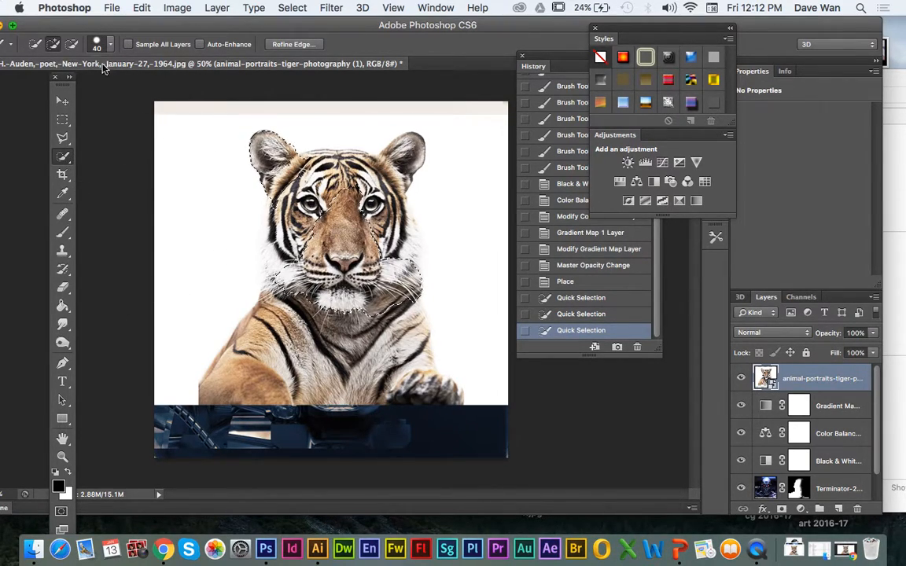
Step: Subtract the tiger's left ear and the side of its head from the selection
left_click(71, 44)
mouse_move(273, 166)
left_mouse_down()
mouse_move(237, 189)
mouse_move(236, 139)
mouse_move(279, 133)
left_mouse_up()
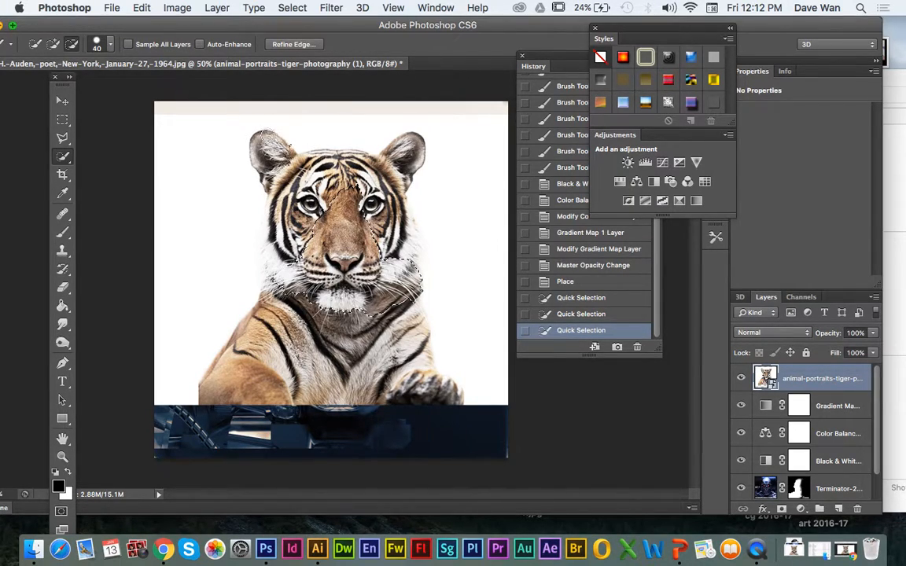
left_click_drag(276, 170, 276, 172)
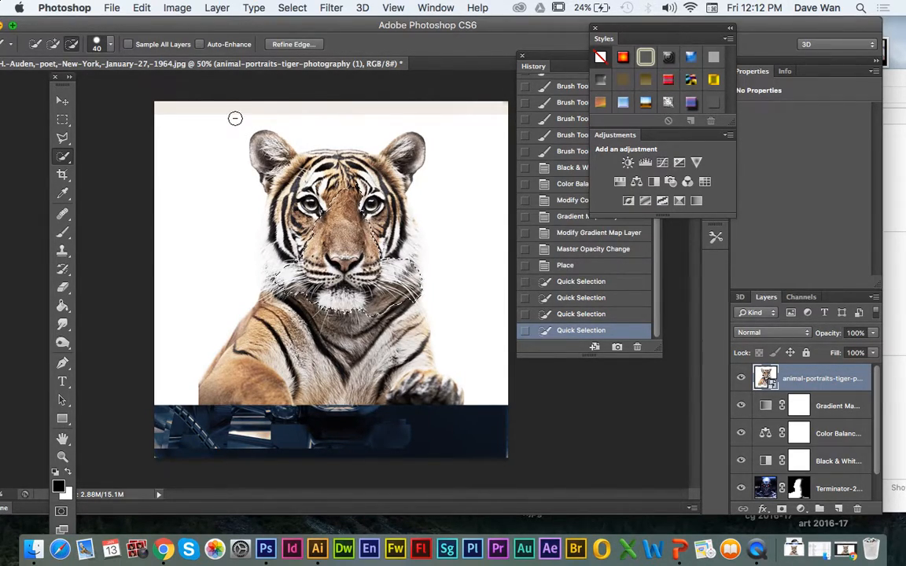
Step: Output the selection through Refine Edge as a new layer with layer mask, and delete the original tiger layer
left_click(287, 44)
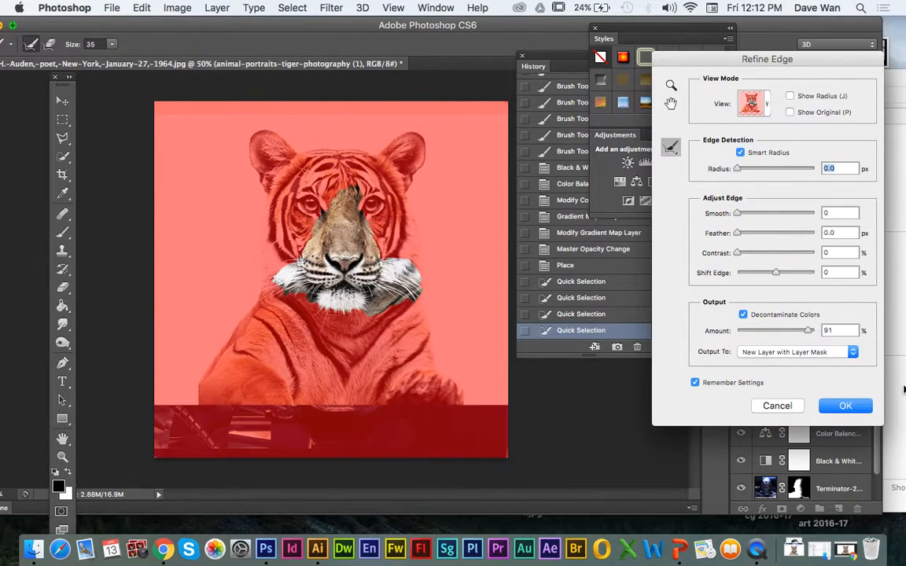
left_click(835, 408)
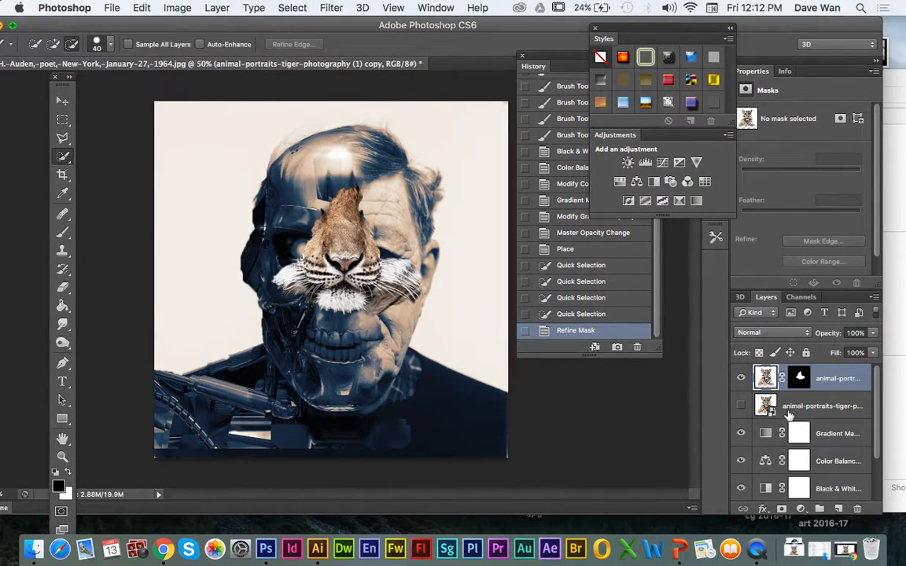
left_click_drag(768, 405, 858, 509)
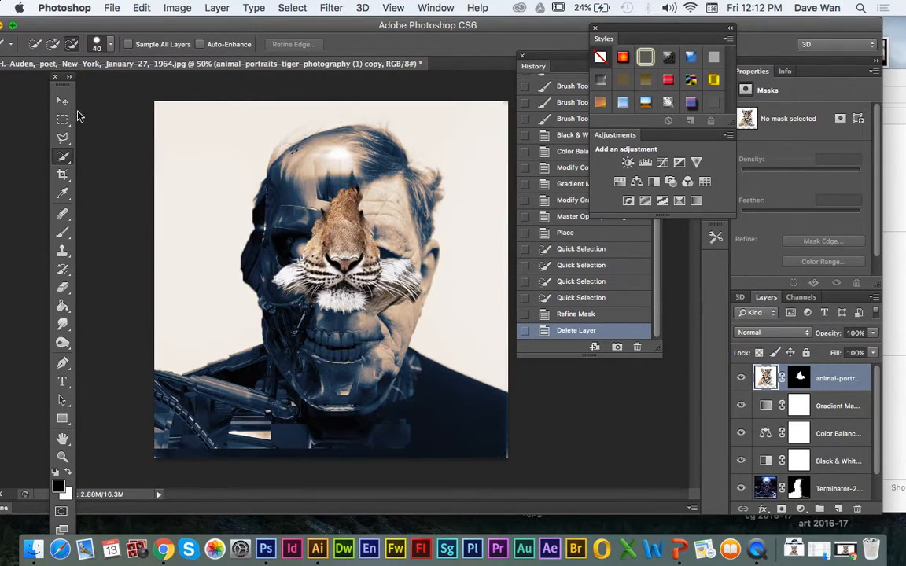
Step: Move the tiger muzzle down over the portrait's nose and mouth, and reorder its layer below the Black & White adjustment
left_click(62, 101)
left_click_drag(314, 261, 314, 342)
left_click_drag(775, 383, 770, 475)
left_click_drag(325, 323, 325, 303)
Step: Scale up the tiger muzzle with Free Transform and position it over the lower half of the face
key("ctrl+t")
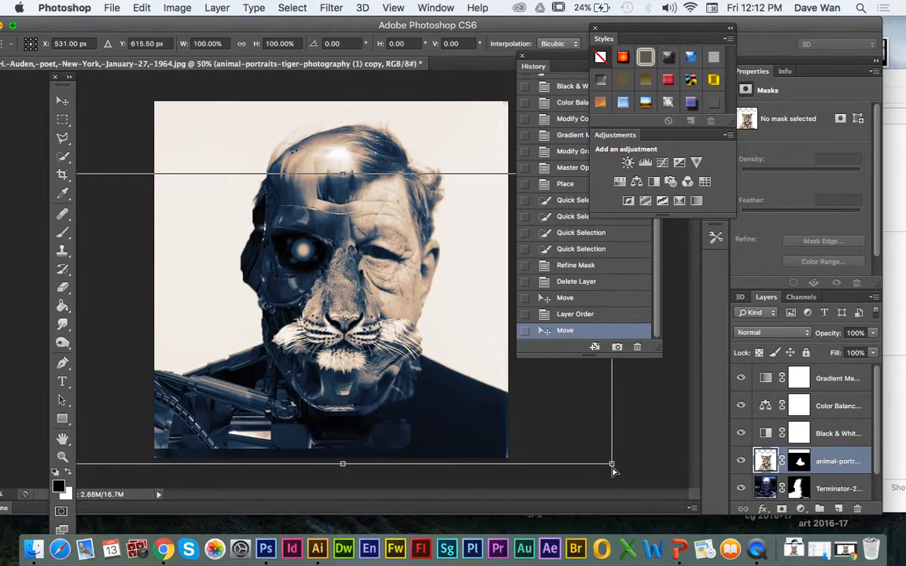
key("ctrl+minus")
left_click_drag(517, 402, 632, 463)
left_click_drag(381, 338, 314, 320)
key("Up")
key("Up")
key("Up")
key("Up")
key("Up")
key("Up")
key("Up")
key("Up")
key("Up")
key("Left")
key("Left")
key("Left")
key("Left")
key("Left")
key("Left")
key("Left")
key("Left")
key("Left")
key("Left")
key("Left")
key("Left")
key("Right")
key("Right")
key("Right")
key("Right")
key("Right")
key("Right")
key("Down")
key("Down")
key("Down")
key("Return")
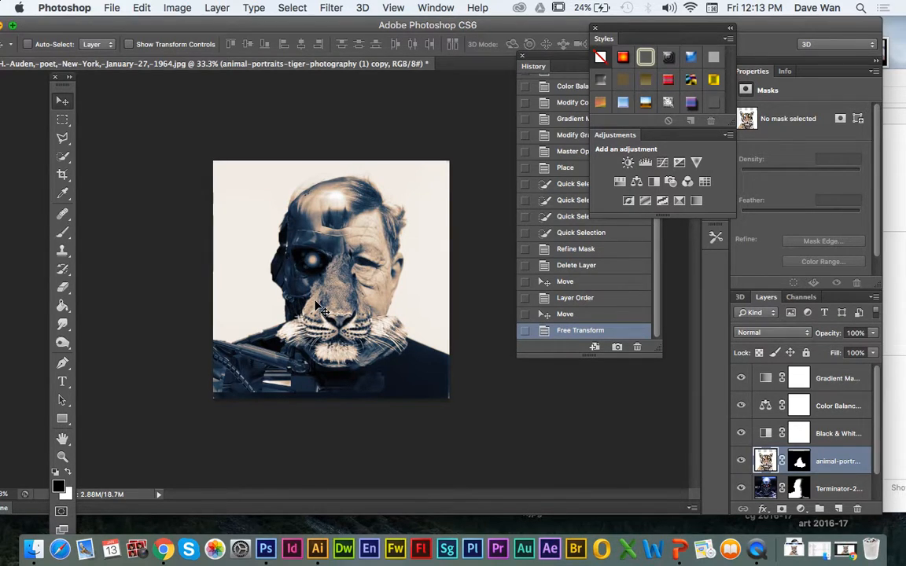
Step: Brush black at 33% opacity on the tiger layer's mask to blend the nose bridge and the muzzle's skull side
key("super+equal")
key("super+equal")
key("super+minus")
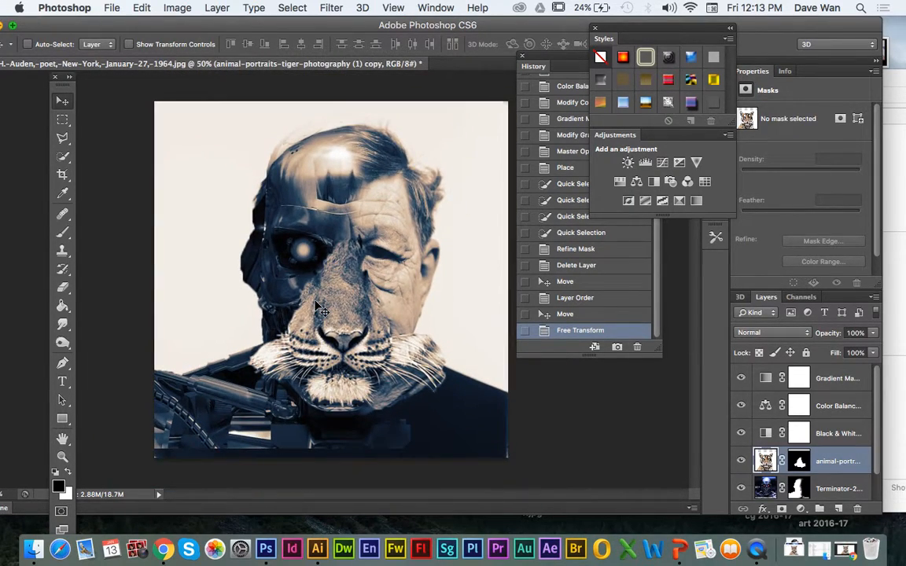
key("super+equal")
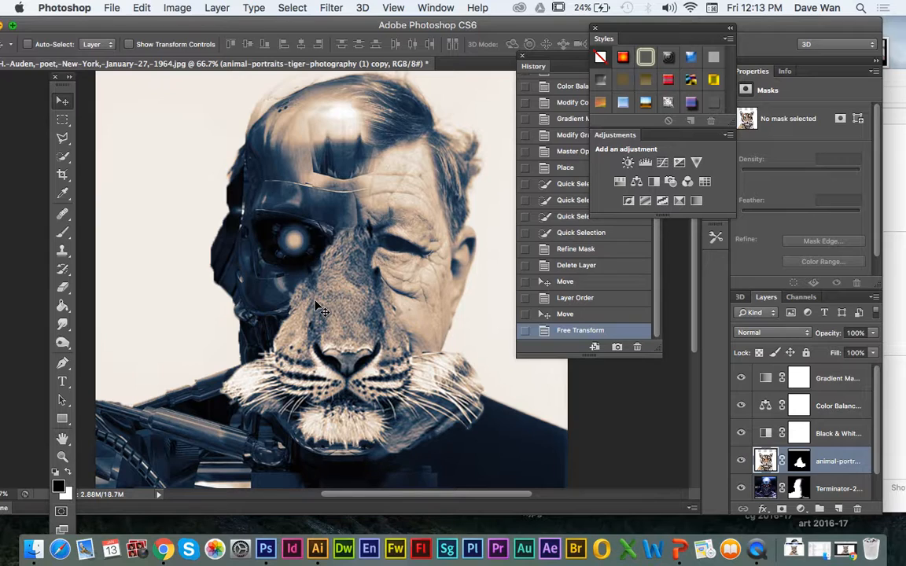
left_click(62, 232)
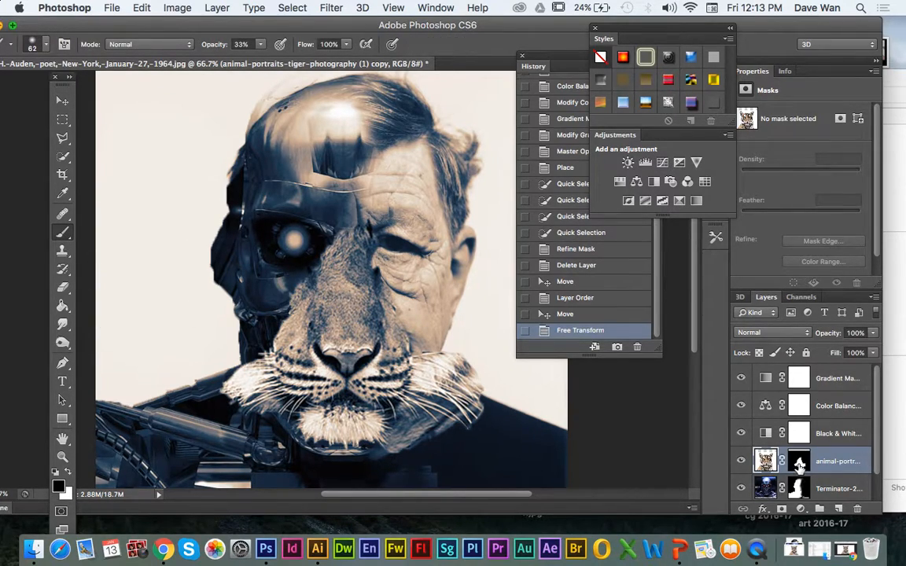
left_click(799, 463)
mouse_move(316, 227)
left_mouse_down()
mouse_move(317, 200)
mouse_move(336, 220)
left_mouse_up()
mouse_move(379, 249)
left_mouse_down()
mouse_move(341, 238)
mouse_move(345, 229)
mouse_move(291, 303)
mouse_move(254, 283)
mouse_move(314, 228)
left_mouse_up()
mouse_move(291, 304)
left_mouse_down()
mouse_move(236, 323)
mouse_move(212, 346)
mouse_move(231, 401)
mouse_move(212, 362)
mouse_move(265, 397)
left_mouse_up()
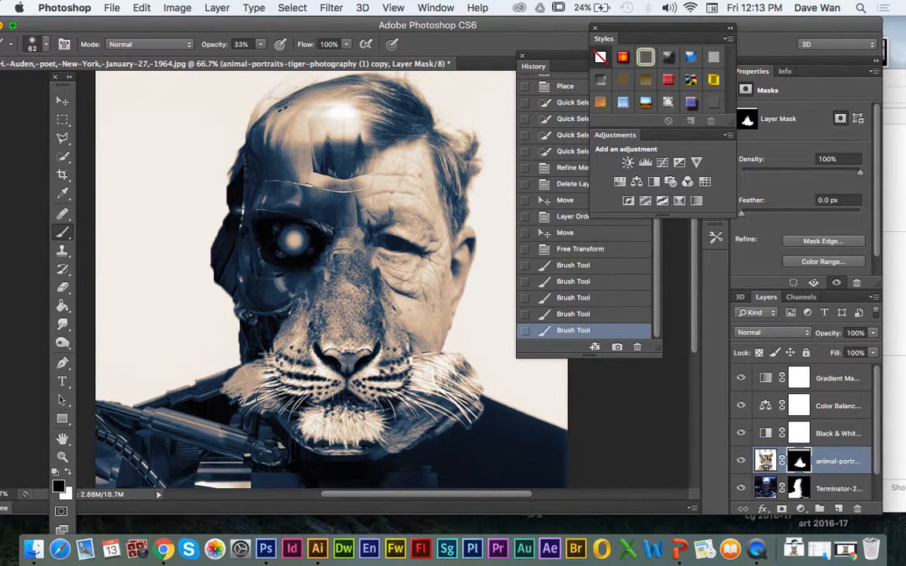
Step: Fade the fur around the whiskers on the skull side of the mask with a smaller brush
key("bracketleft")
key("bracketleft")
key("bracketleft")
key("bracketleft")
mouse_move(240, 405)
left_mouse_down()
mouse_move(260, 393)
mouse_move(245, 394)
mouse_move(245, 379)
left_mouse_up()
Step: Fade the fur beside the chin and around the whiskers on the man's side of the mask, varying the brush size
key("bracketright")
key("bracketright")
key("bracketright")
key("bracketright")
key("bracketright")
key("bracketright")
key("bracketright")
left_click_drag(401, 455, 417, 429)
mouse_move(466, 445)
left_mouse_down()
mouse_move(431, 420)
mouse_move(468, 444)
mouse_move(493, 438)
mouse_move(485, 406)
mouse_move(459, 390)
mouse_move(485, 403)
mouse_move(457, 379)
mouse_move(481, 389)
mouse_move(469, 382)
mouse_move(479, 377)
mouse_move(449, 362)
left_mouse_up()
key("bracketleft")
key("bracketleft")
key("bracketleft")
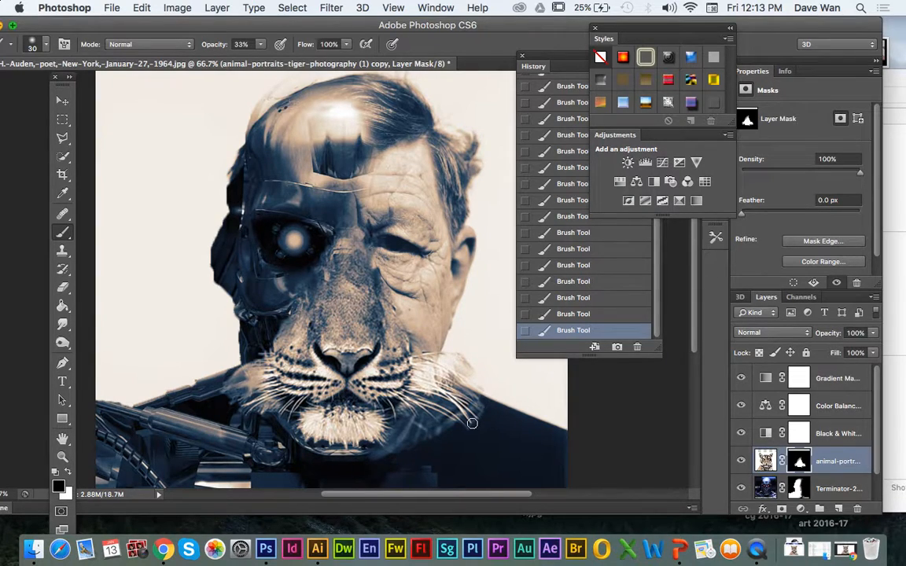
key("super+minus")
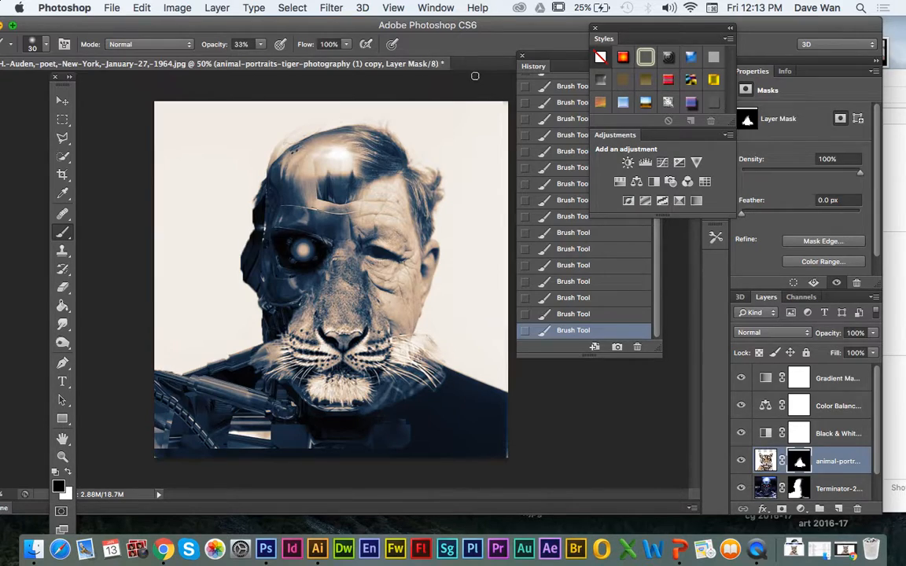
left_click_drag(481, 22, 479, 47)
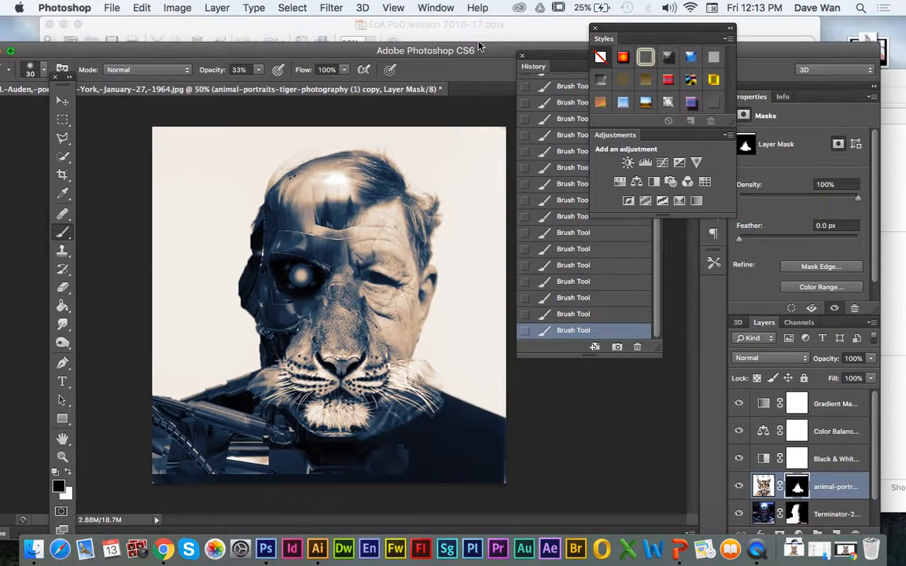